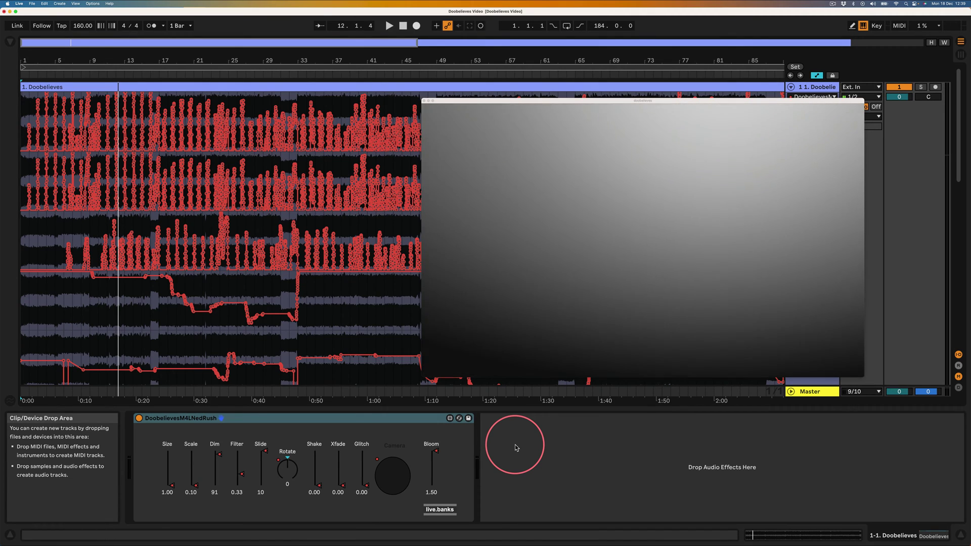
Switch from Live to the browser playing the Doobelieves music video.
{"action": "key", "text": "super+Tab"}
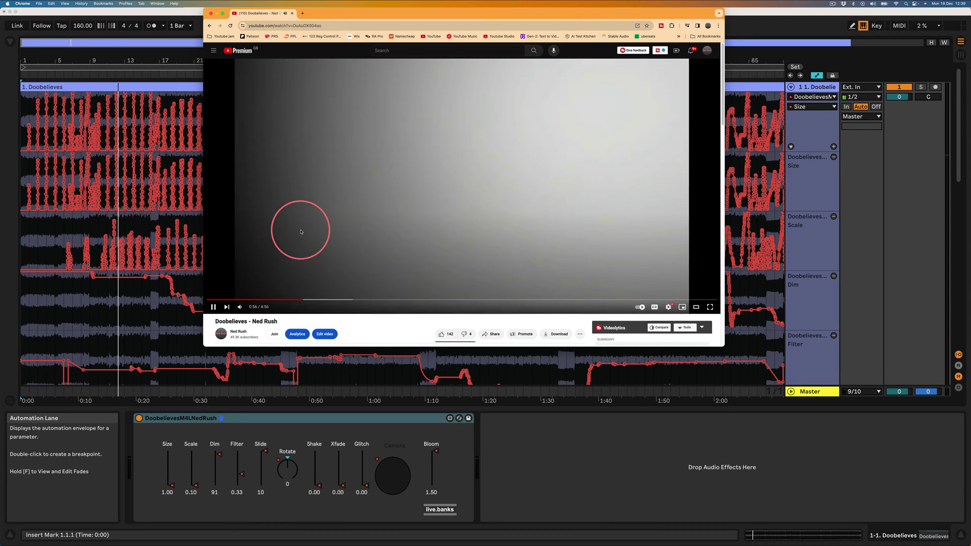
Pause and resume the Doobelieves video, then bring Ableton Live back to the front.
{"action": "scroll", "coordinate": [351, 231], "scroll_direction": "down", "scroll_amount": 1}
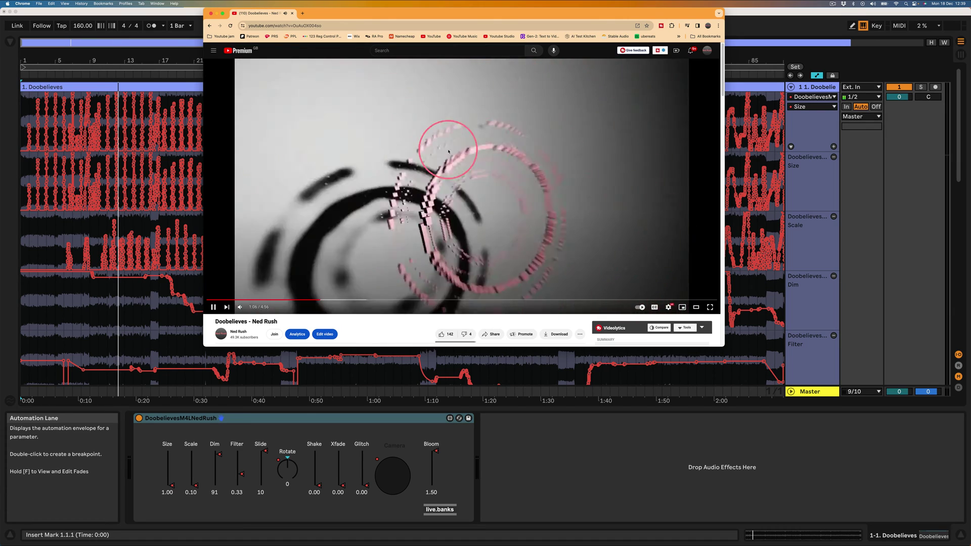
{"action": "left_click", "coordinate": [214, 309]}
{"action": "left_click", "coordinate": [214, 309]}
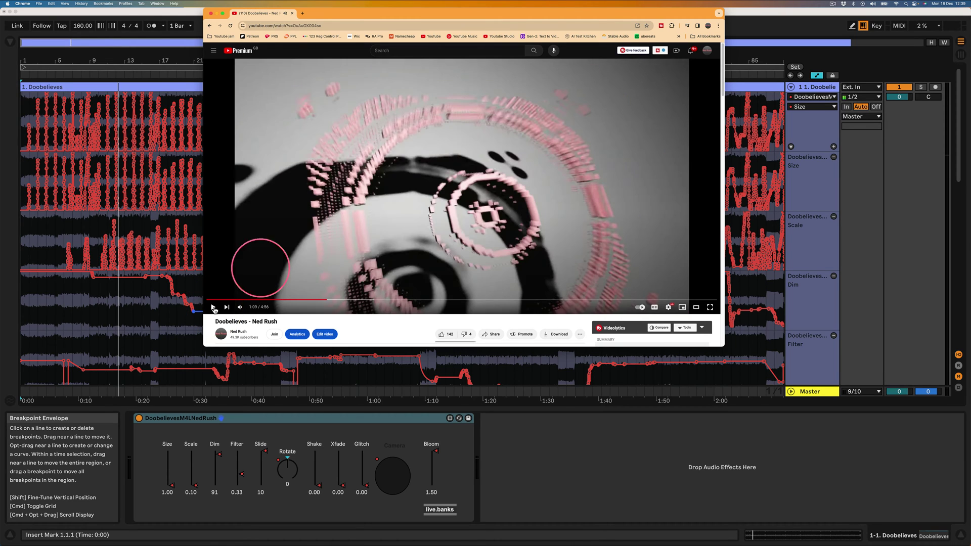
{"action": "left_click", "coordinate": [529, 480]}
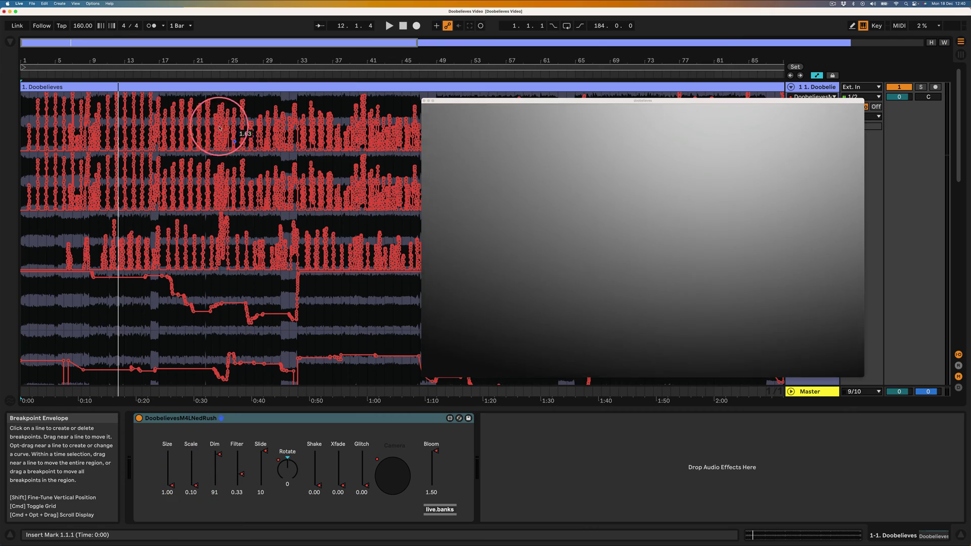
Zoom out to the whole arrangement, then shrink the video window and move it up-right.
{"action": "left_click_drag", "start_coordinate": [275, 64], "coordinate": [352, 118]}
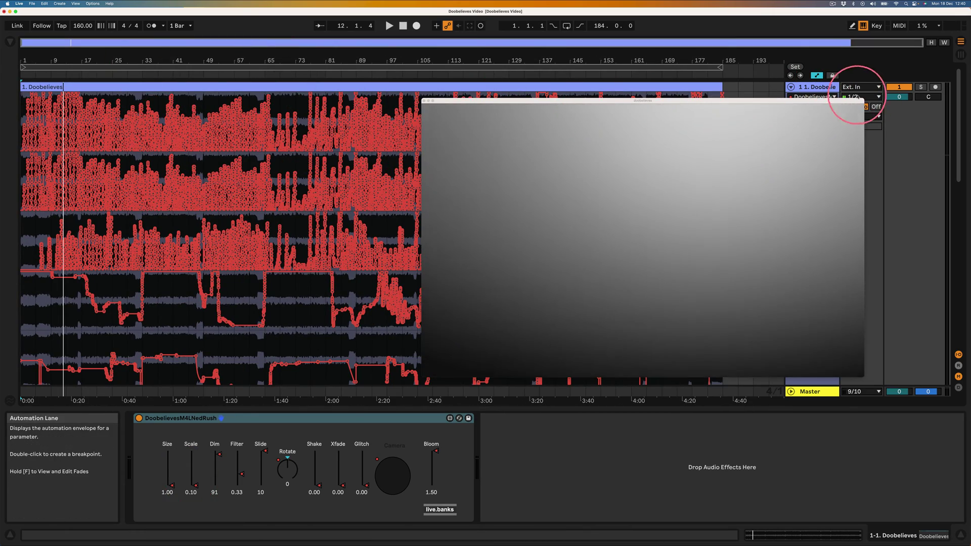
{"action": "left_click_drag", "start_coordinate": [864, 100], "coordinate": [631, 225]}
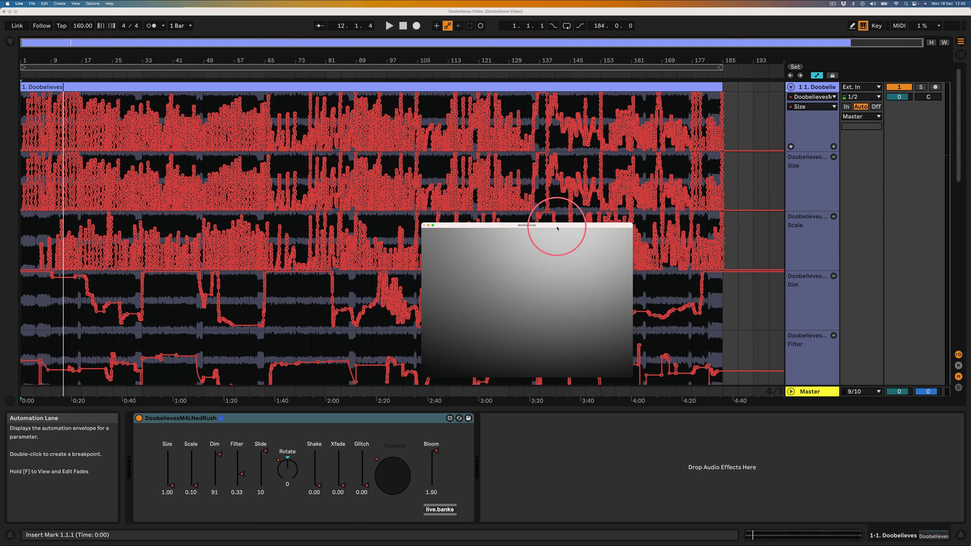
{"action": "left_click_drag", "start_coordinate": [559, 220], "coordinate": [783, 145]}
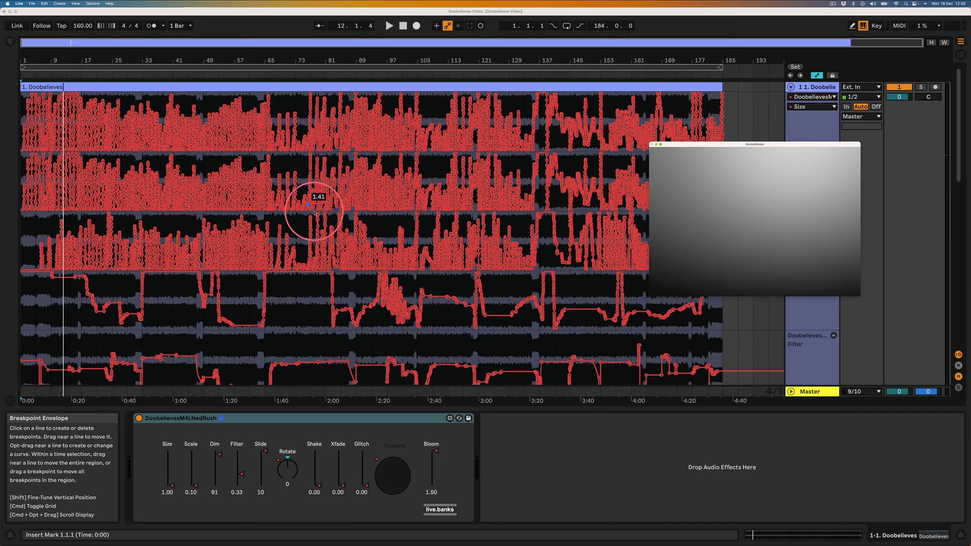
Start arrangement playback and enlarge the video window to watch the pink visuals.
{"action": "left_click", "coordinate": [251, 412]}
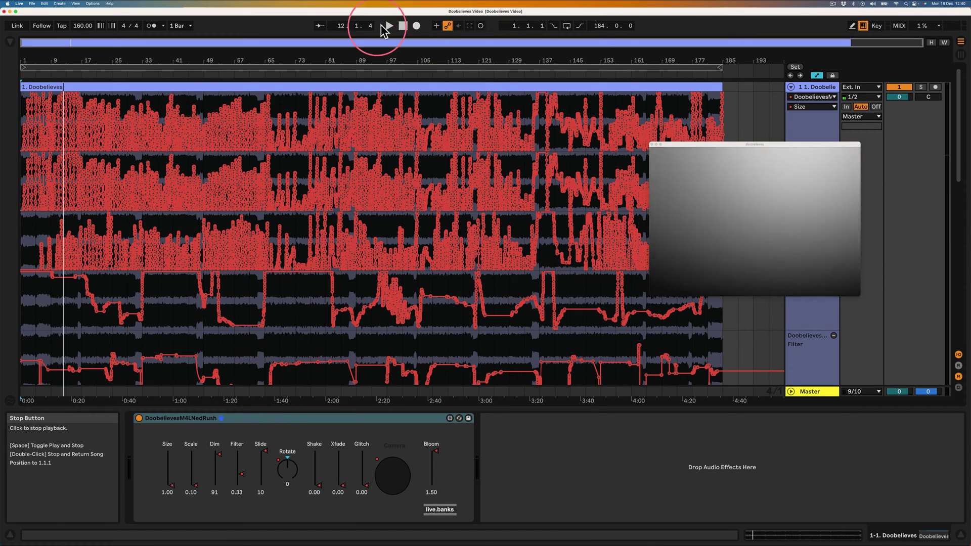
{"action": "left_click", "coordinate": [388, 25]}
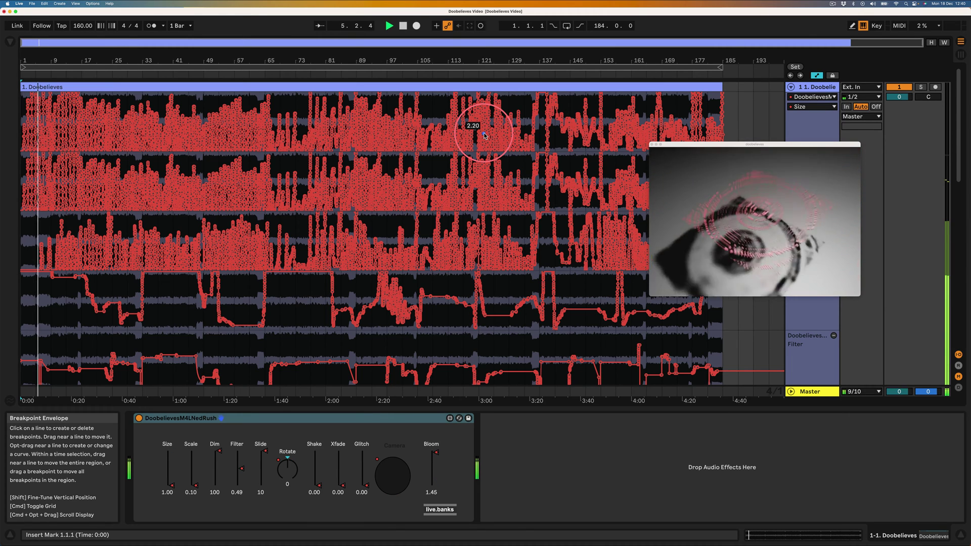
{"action": "left_click_drag", "start_coordinate": [738, 144], "coordinate": [817, 59]}
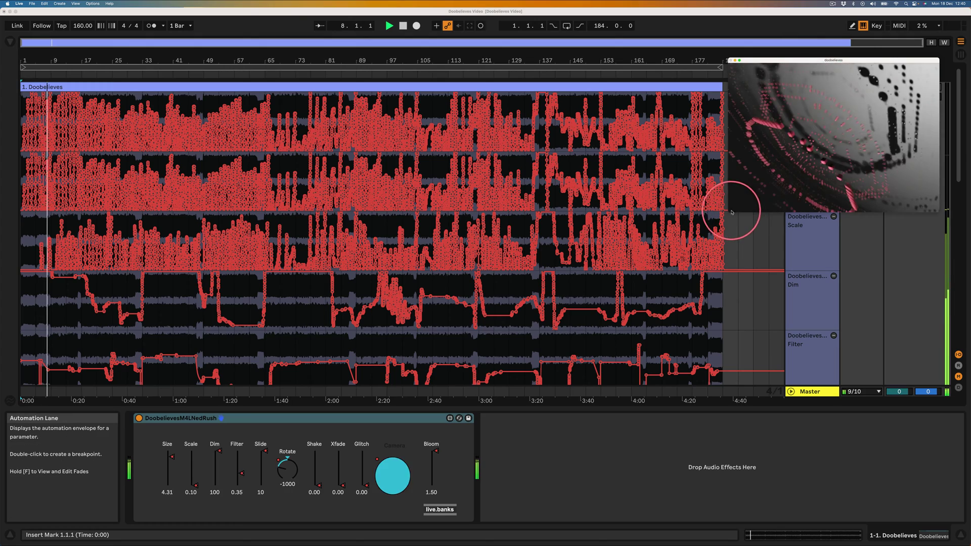
{"action": "left_click_drag", "start_coordinate": [739, 209], "coordinate": [347, 385]}
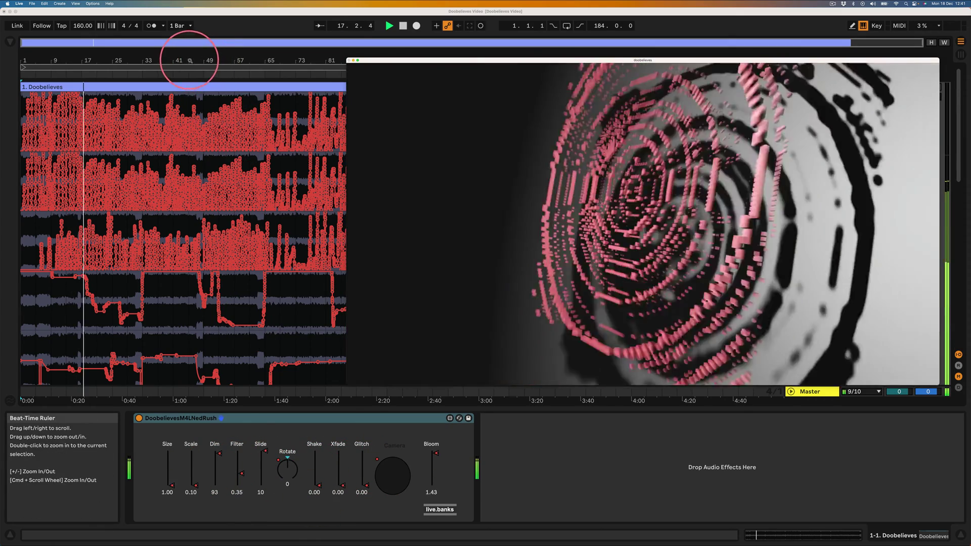
Zoom in on bars 25–32 and back out, stop playback, and open the device in Max.
{"action": "left_click_drag", "start_coordinate": [157, 56], "coordinate": [155, 59]}
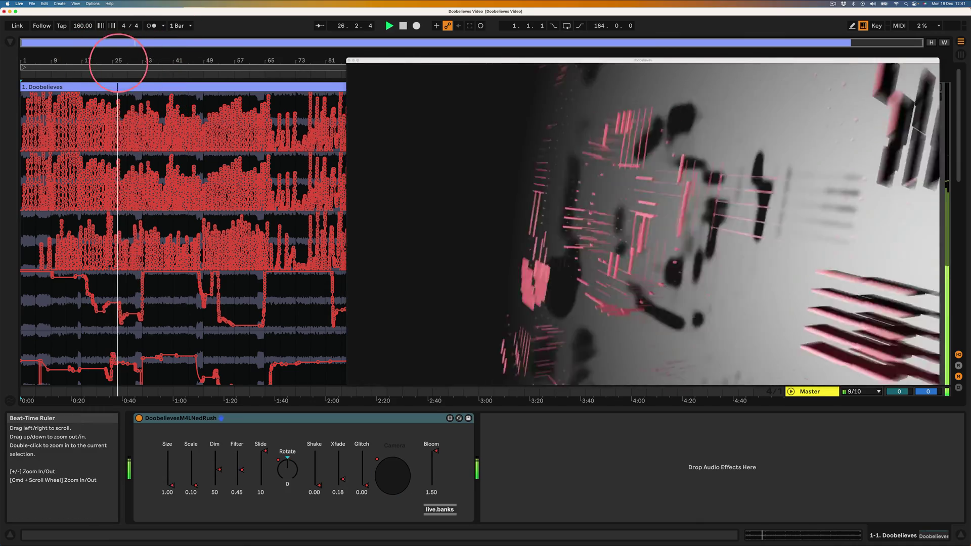
{"action": "left_click_drag", "start_coordinate": [119, 55], "coordinate": [234, 52]}
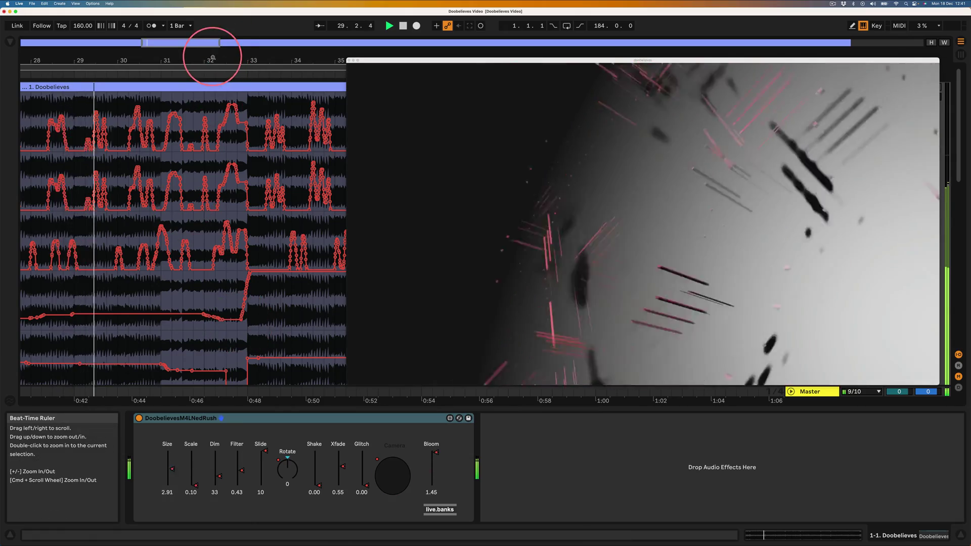
{"action": "left_click_drag", "start_coordinate": [212, 57], "coordinate": [210, 49]}
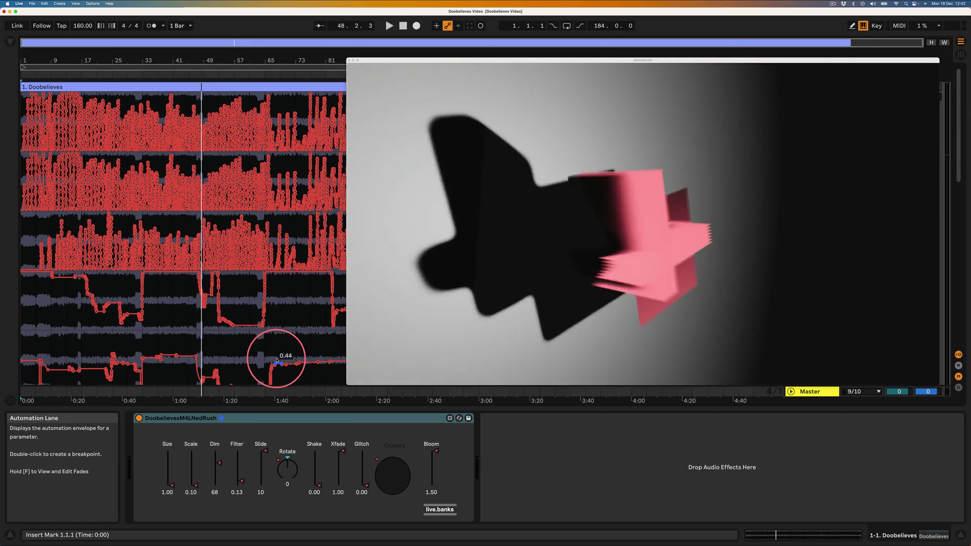
{"action": "left_click", "coordinate": [403, 25]}
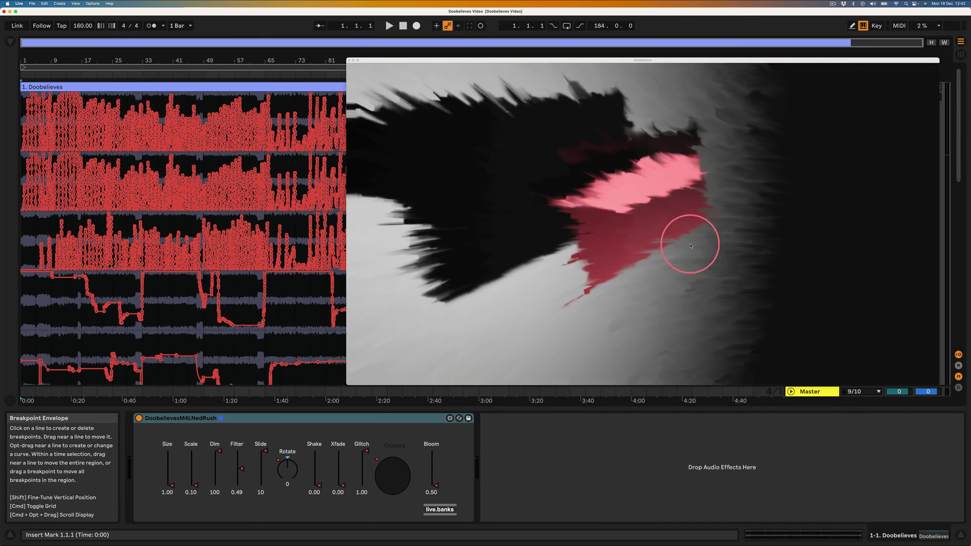
{"action": "left_click", "coordinate": [449, 420]}
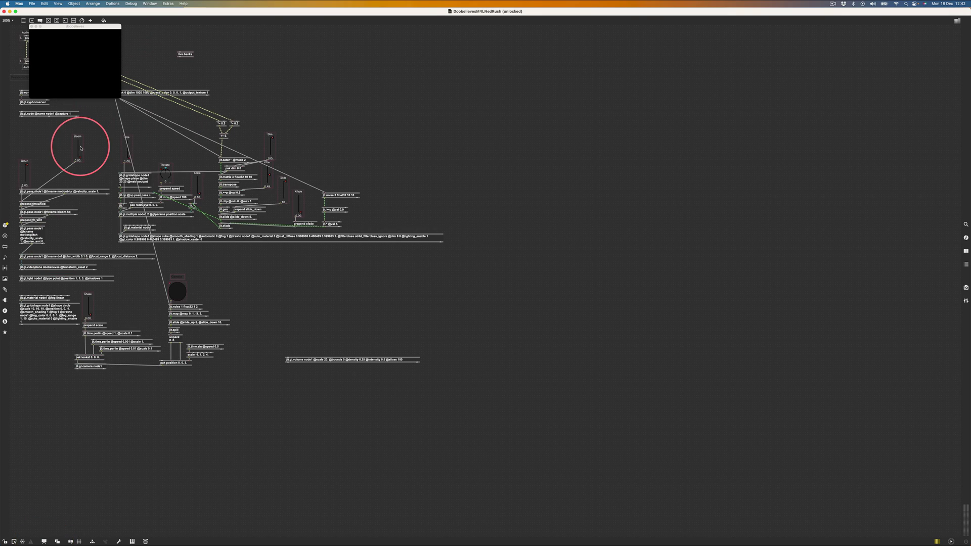
Scroll to the top-left of the patch and move the video window to the upper right.
{"action": "scroll", "coordinate": [81, 150], "scroll_direction": "up", "scroll_amount": 5}
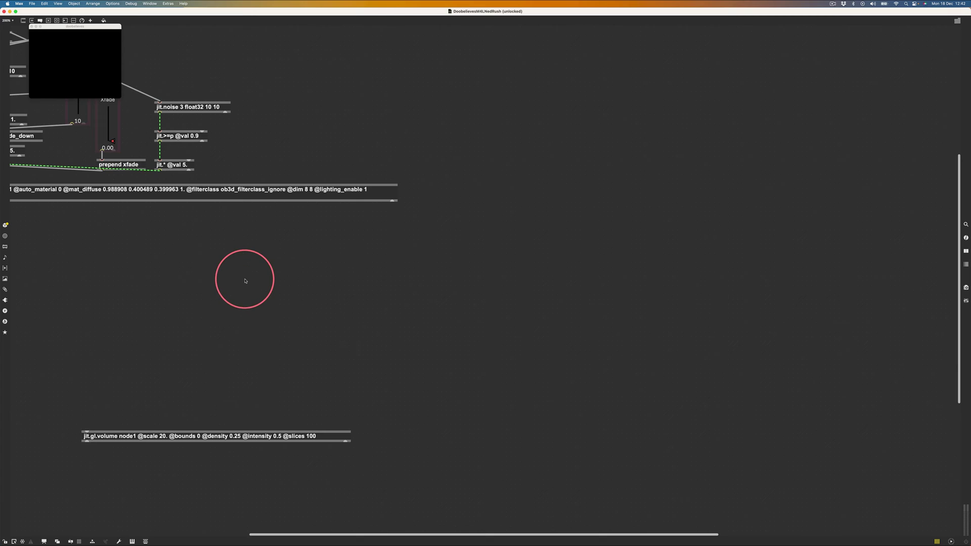
{"action": "scroll", "coordinate": [245, 280], "scroll_direction": "left", "scroll_amount": 15}
{"action": "scroll", "coordinate": [244, 281], "scroll_direction": "up", "scroll_amount": 3}
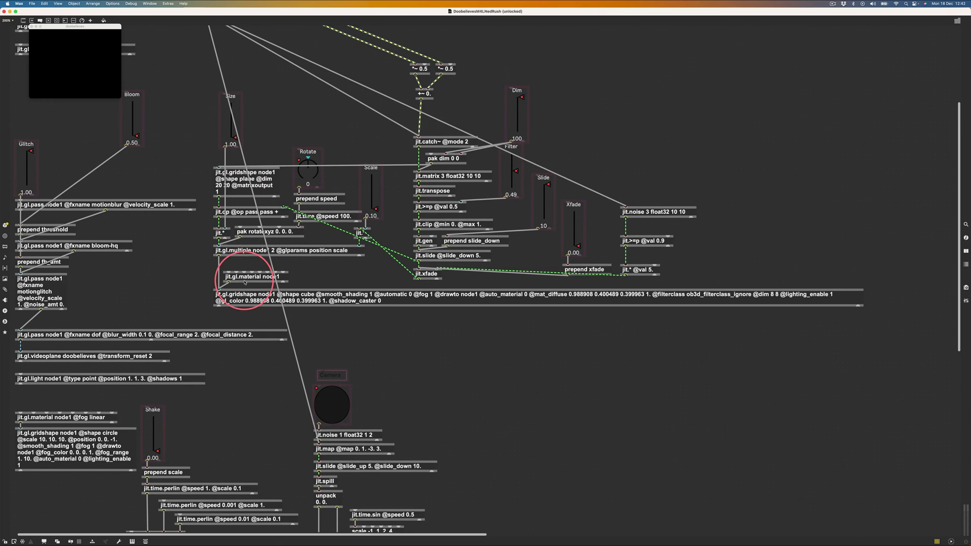
{"action": "scroll", "coordinate": [245, 284], "scroll_direction": "up", "scroll_amount": 4}
{"action": "scroll", "coordinate": [247, 282], "scroll_direction": "left", "scroll_amount": 2}
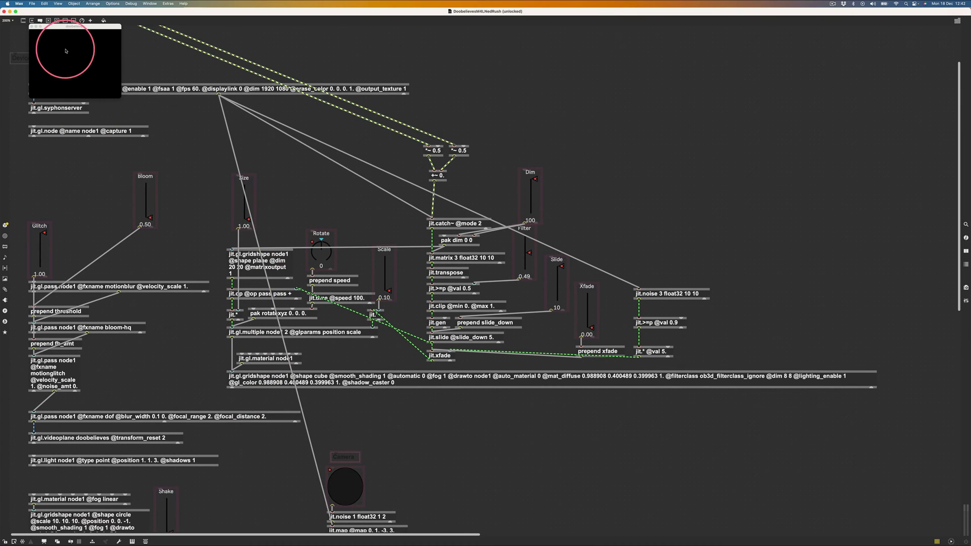
{"action": "left_click_drag", "start_coordinate": [73, 29], "coordinate": [797, 61]}
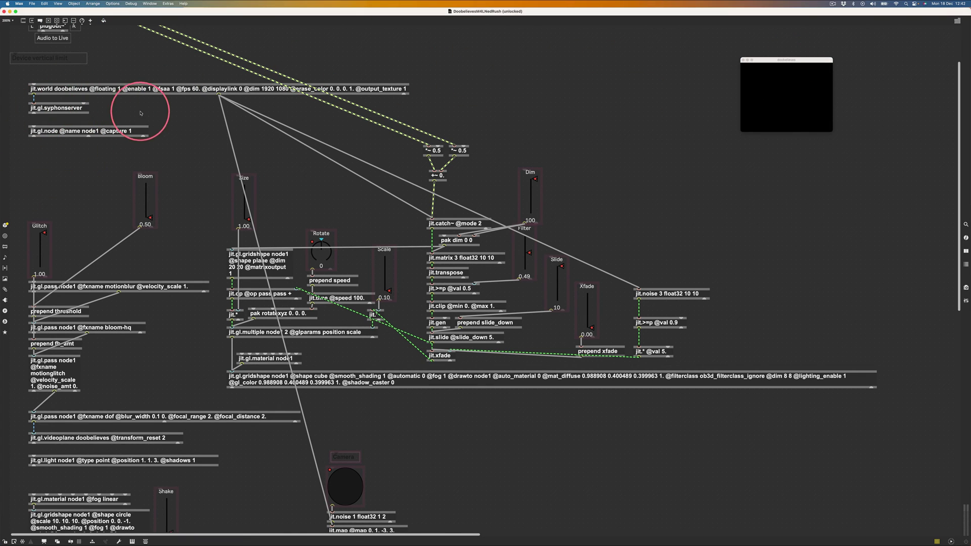
Nudge the jit.world and syphon server objects up and select the jit.gl.node object.
{"action": "left_click_drag", "start_coordinate": [141, 114], "coordinate": [60, 79]}
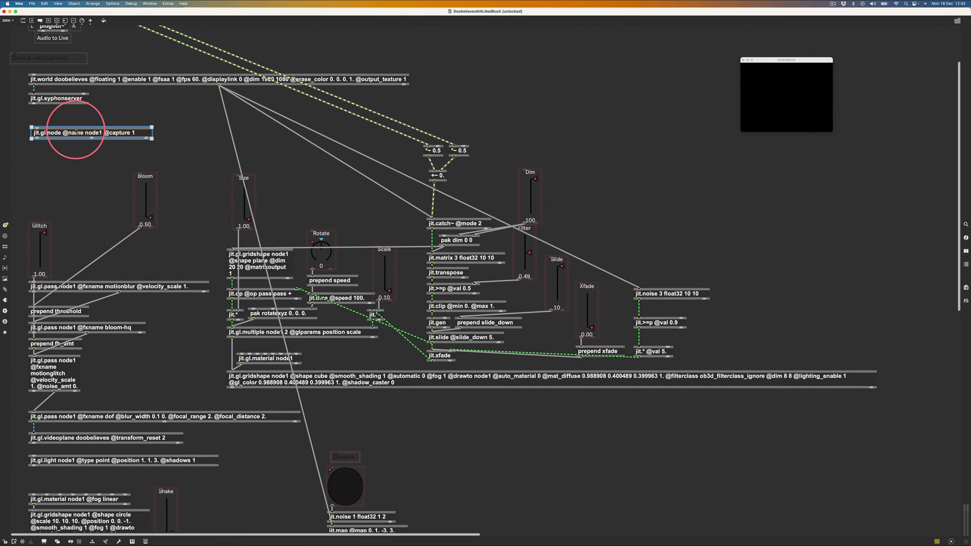
{"action": "left_click_drag", "start_coordinate": [76, 133], "coordinate": [77, 131]}
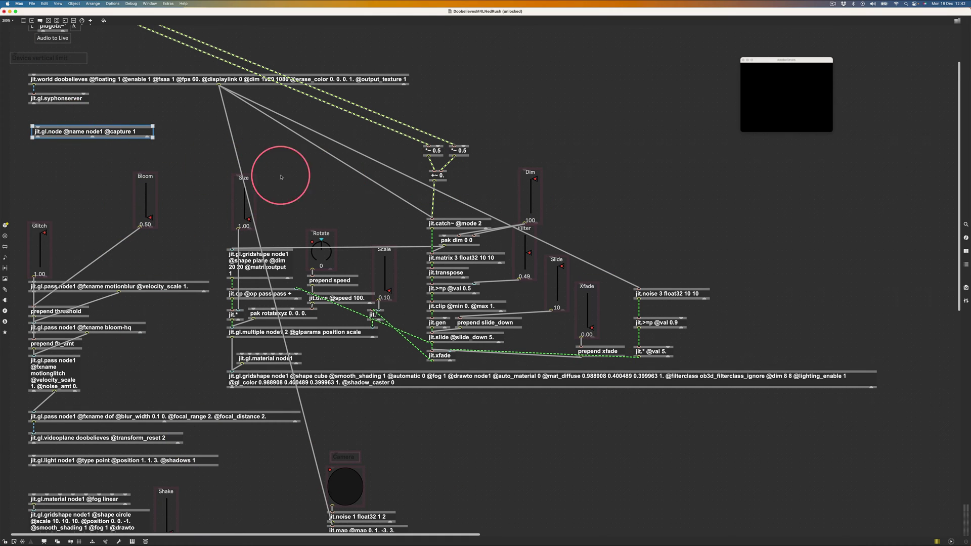
{"action": "scroll", "coordinate": [308, 189], "scroll_direction": "down", "scroll_amount": 1}
{"action": "scroll", "coordinate": [338, 189], "scroll_direction": "down", "scroll_amount": 1}
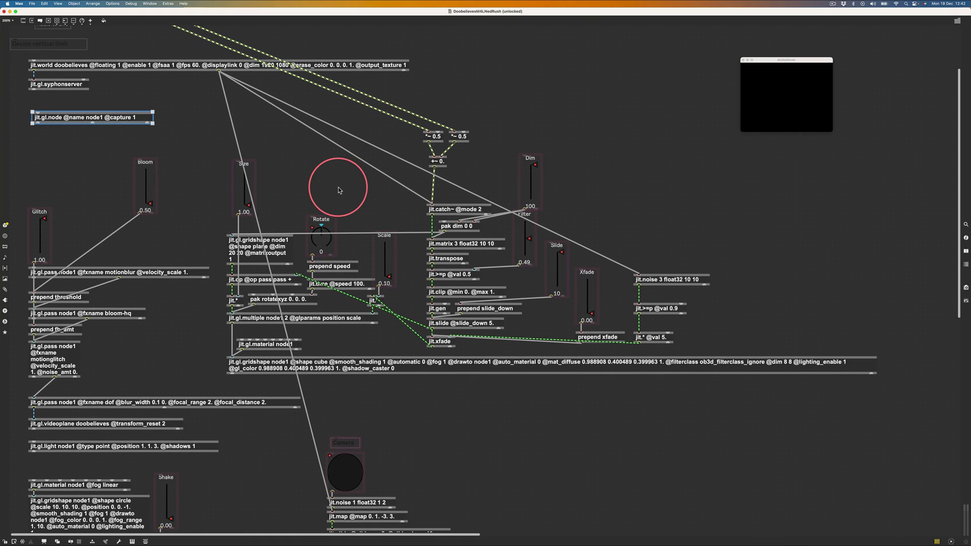
{"action": "scroll", "coordinate": [298, 160], "scroll_direction": "down", "scroll_amount": 3}
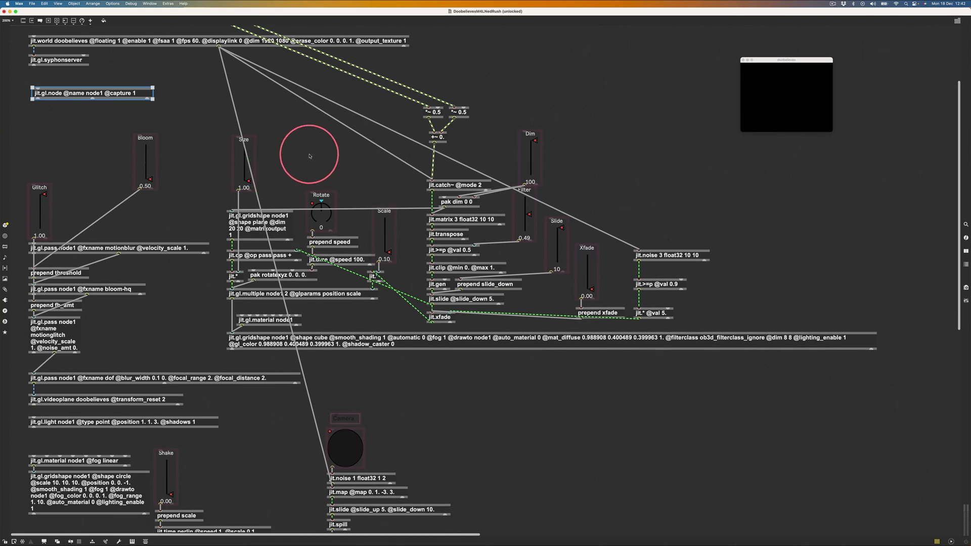
Move the Size slider right above jit.gl.gridshape and nudge the Dim slider up.
{"action": "left_click", "coordinate": [278, 223]}
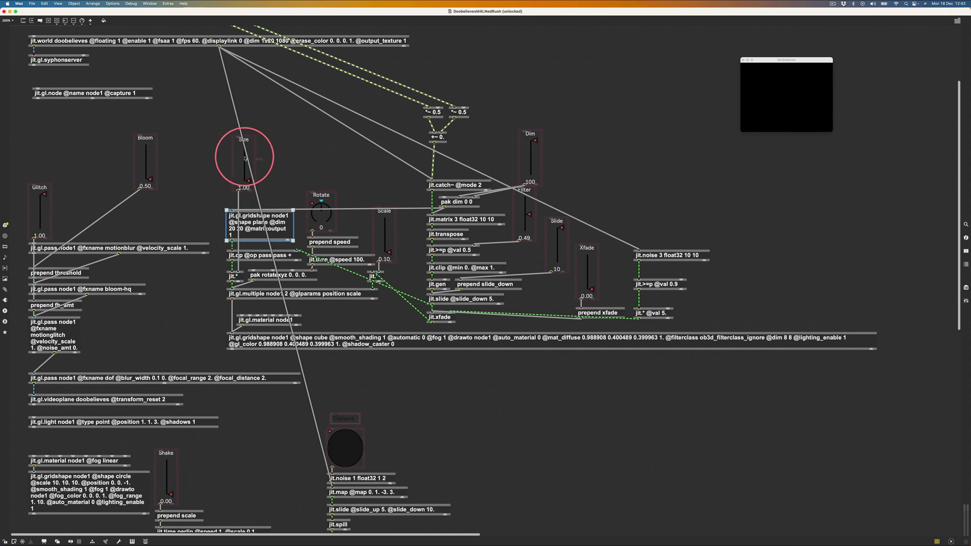
{"action": "left_click_drag", "start_coordinate": [244, 152], "coordinate": [287, 152]}
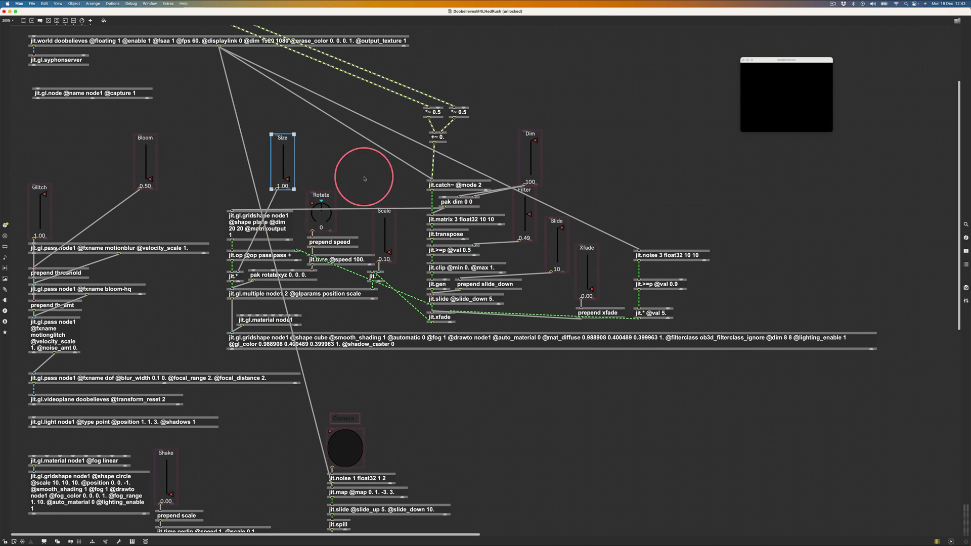
{"action": "left_click_drag", "start_coordinate": [533, 153], "coordinate": [529, 144]}
{"action": "left_click", "coordinate": [529, 144]}
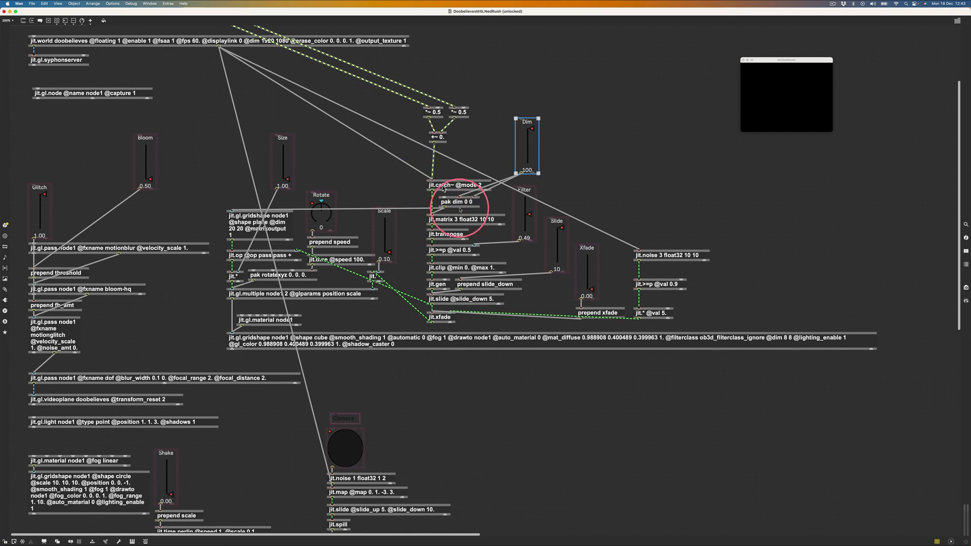
Add a jit.pwindow fed by jit.catch~'s outlet, then switch to Live to start audio.
{"action": "type", "text": "njit.pwindow"}
{"action": "key", "text": "Return"}
{"action": "left_click_drag", "start_coordinate": [433, 192], "coordinate": [766, 510]}
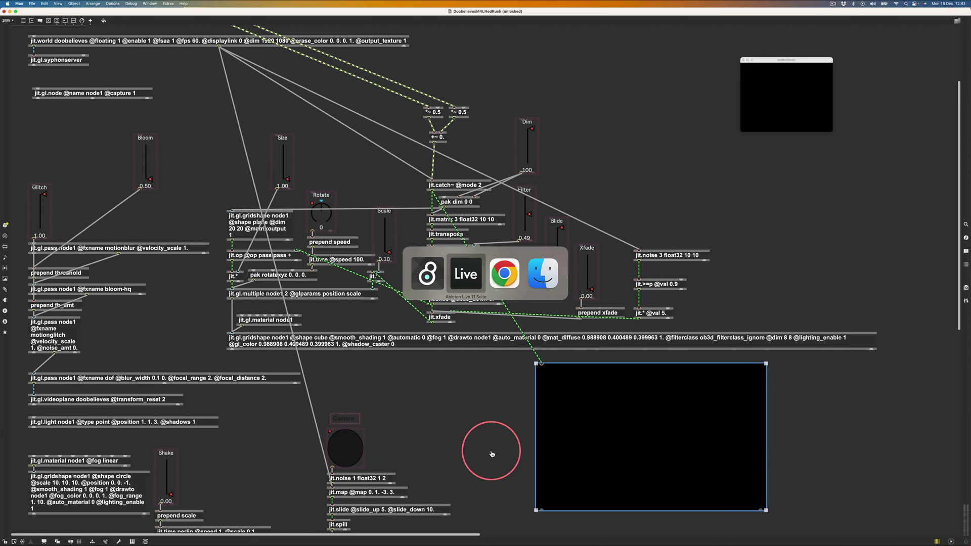
{"action": "key", "text": "super+Tab"}
{"action": "key", "text": "super+Tab"}
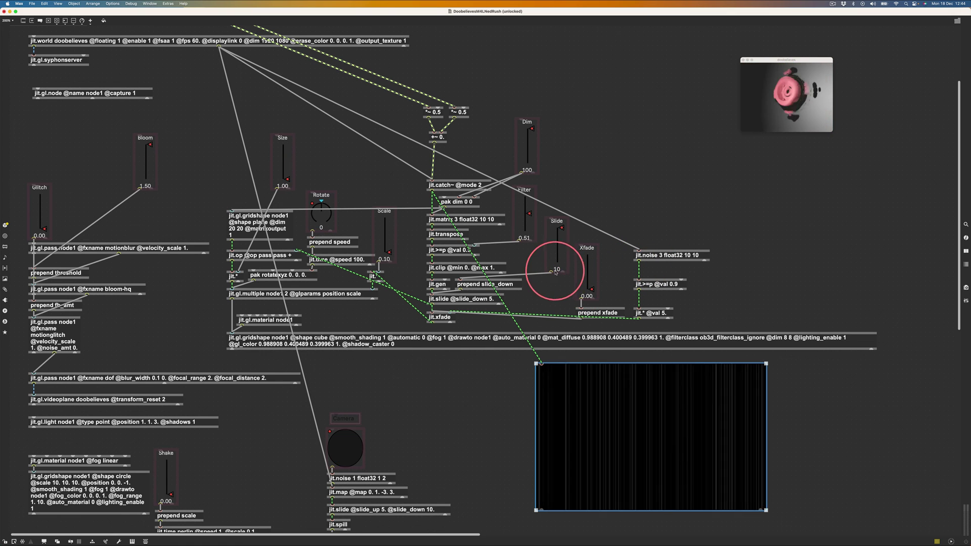
Select the main objects, circle gridshape with fog material, and Shake/camera groups in turn.
{"action": "scroll", "coordinate": [282, 252], "scroll_direction": "down", "scroll_amount": 3}
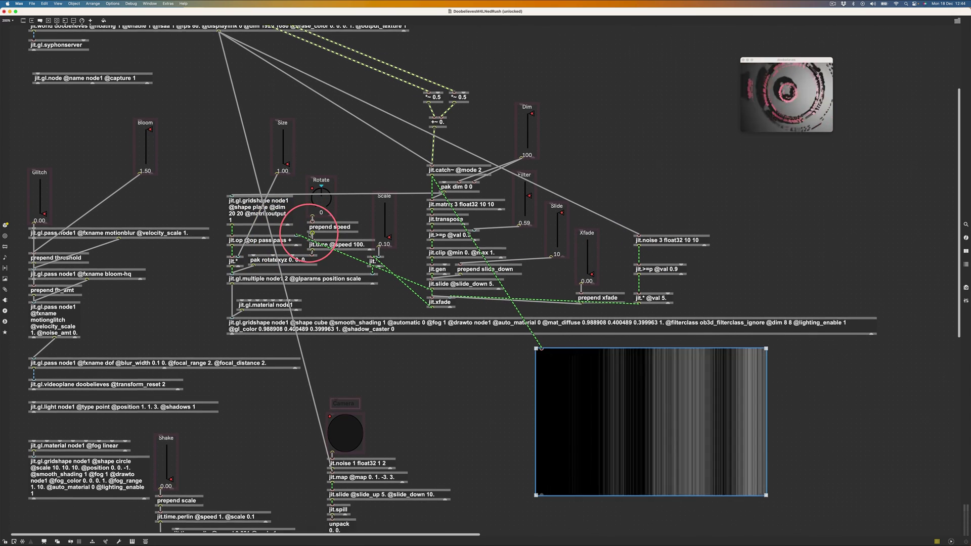
{"action": "left_click_drag", "start_coordinate": [915, 328], "coordinate": [221, 80]}
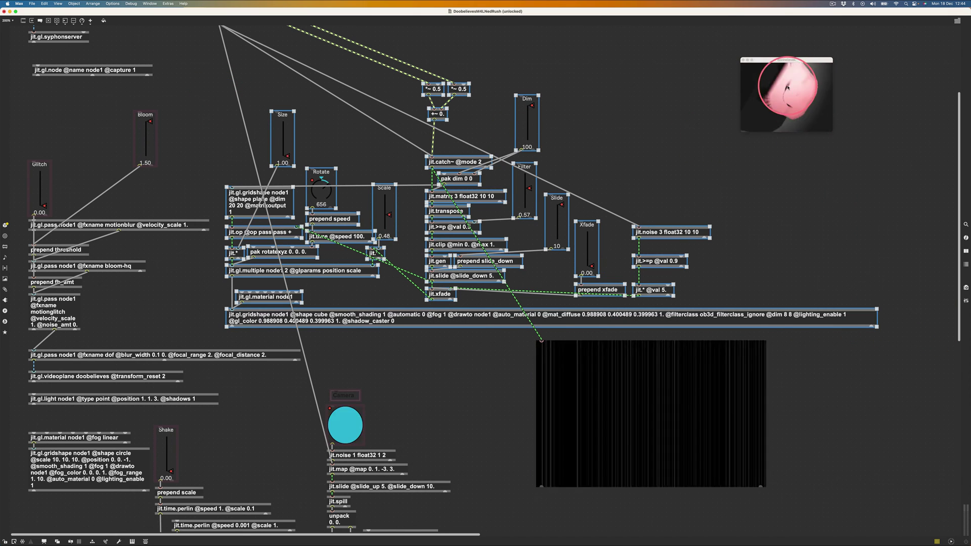
{"action": "scroll", "coordinate": [304, 260], "scroll_direction": "down", "scroll_amount": 1}
{"action": "left_click", "coordinate": [133, 310]}
{"action": "scroll", "coordinate": [248, 408], "scroll_direction": "down", "scroll_amount": 5}
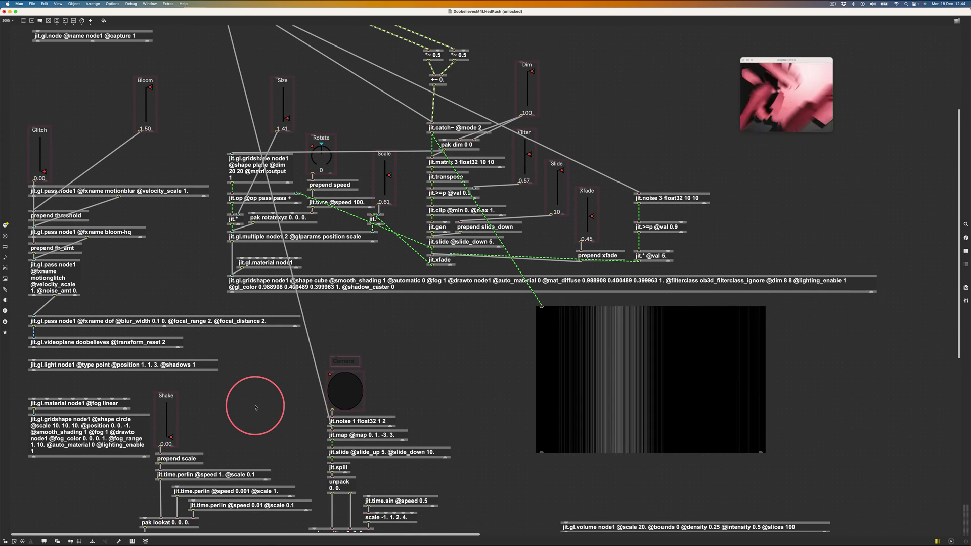
{"action": "left_click_drag", "start_coordinate": [70, 480], "coordinate": [135, 397]}
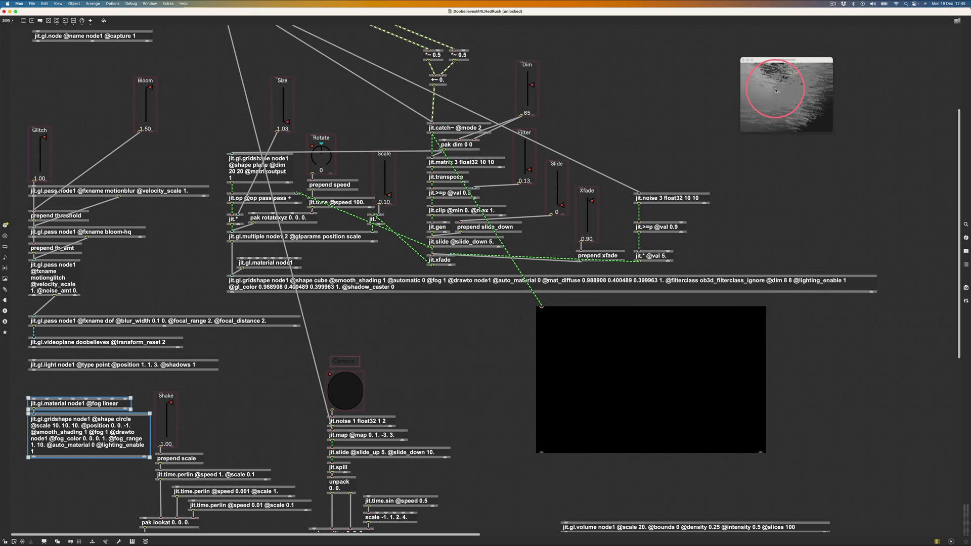
{"action": "scroll", "coordinate": [233, 361], "scroll_direction": "down", "scroll_amount": 5}
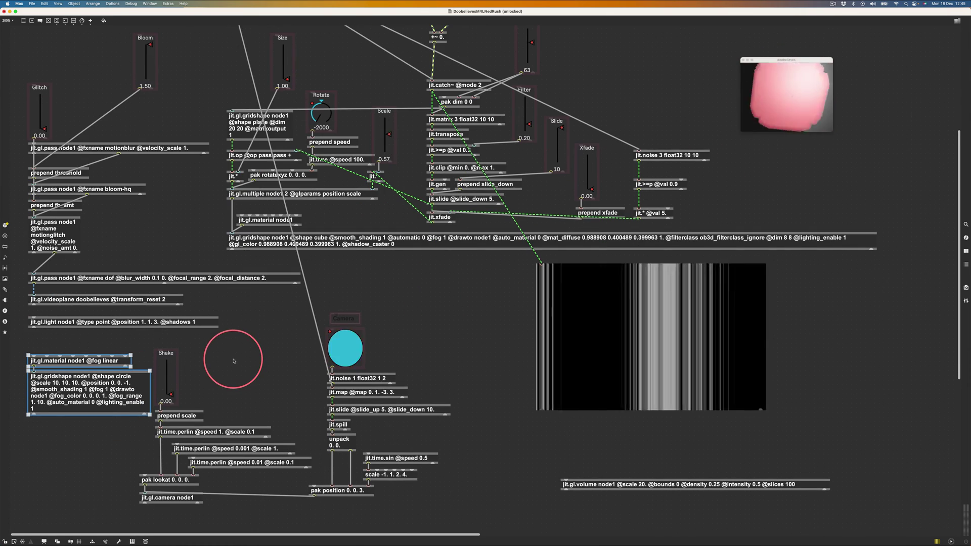
{"action": "left_click_drag", "start_coordinate": [252, 520], "coordinate": [155, 349]}
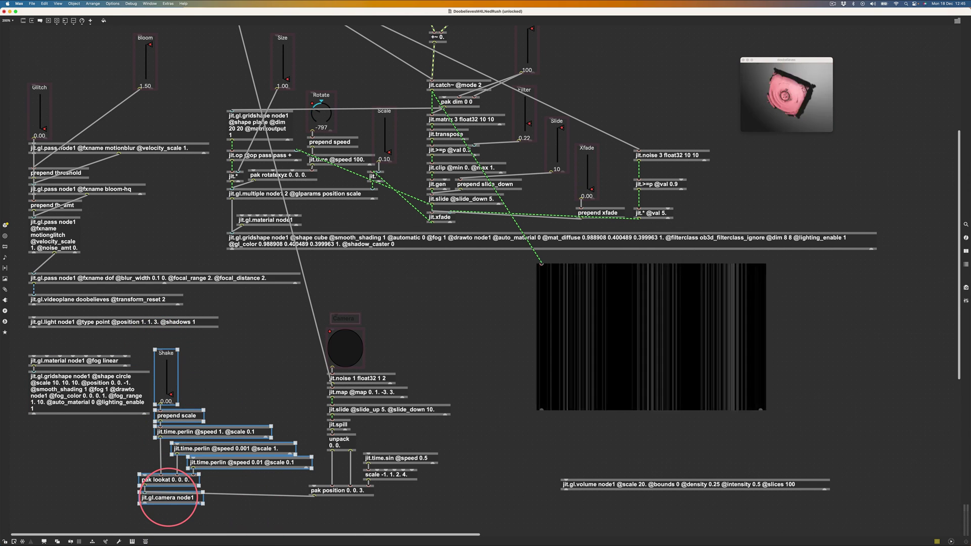
{"action": "left_click", "coordinate": [289, 357]}
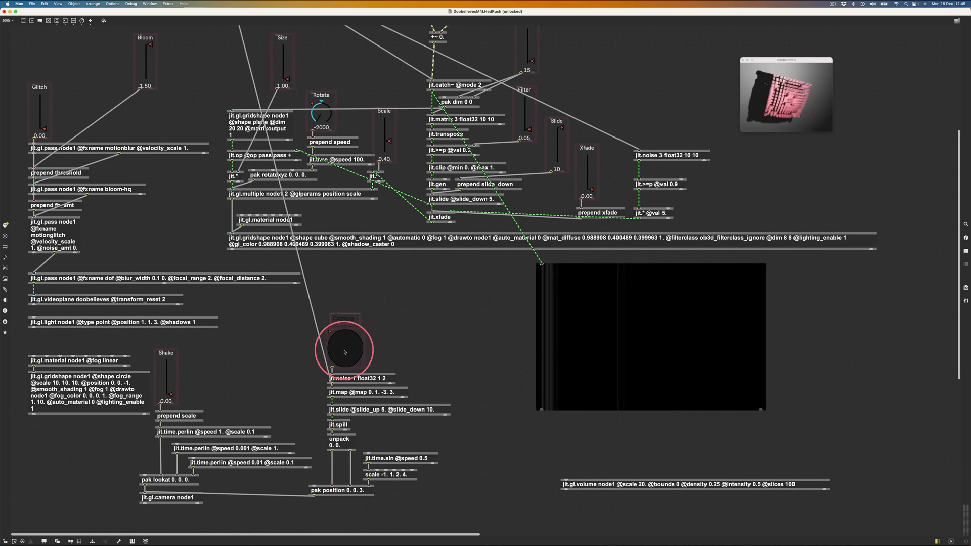
Enlarge the render window over the patch and trigger the Camera bang twice.
{"action": "left_click_drag", "start_coordinate": [741, 131], "coordinate": [415, 305]}
{"action": "left_click", "coordinate": [345, 354]}
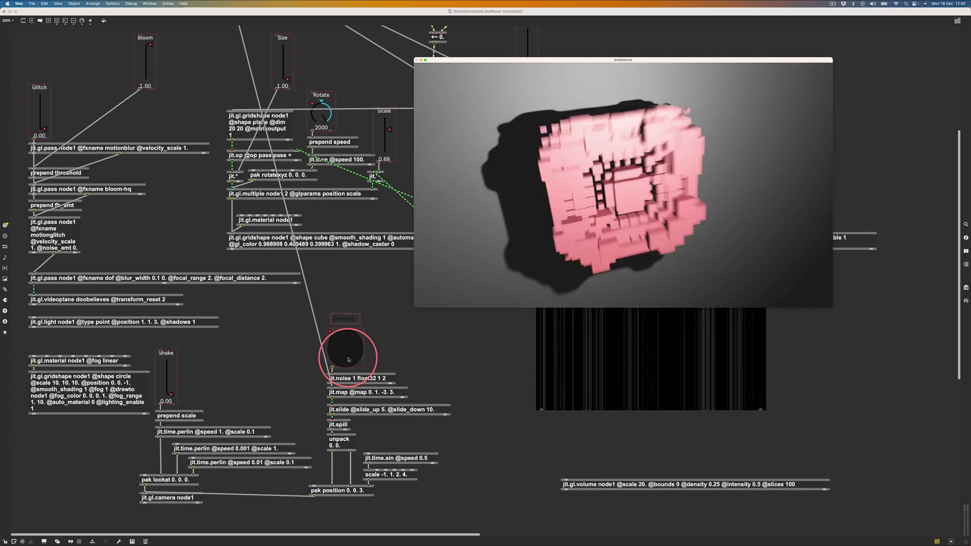
{"action": "left_click", "coordinate": [349, 360]}
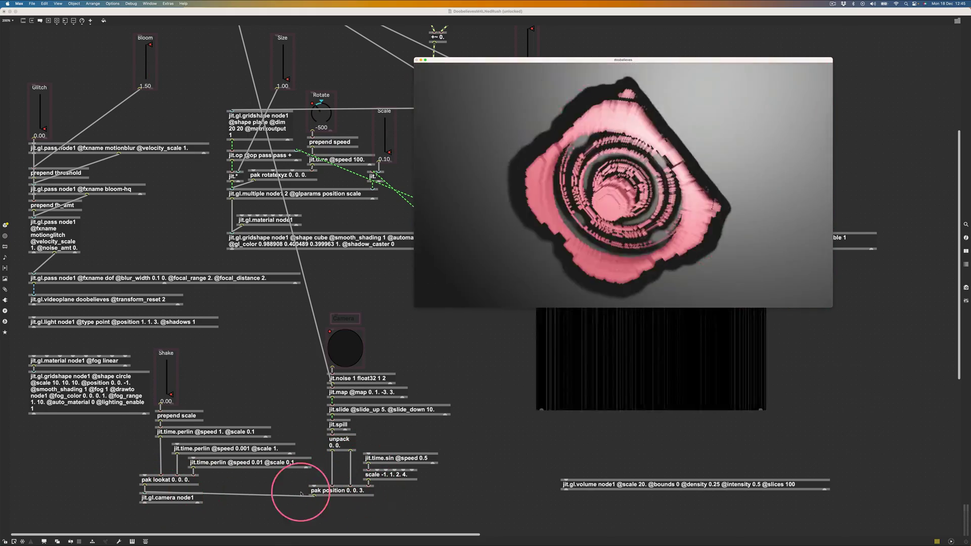
{"action": "scroll", "coordinate": [134, 354], "scroll_direction": "up", "scroll_amount": 3}
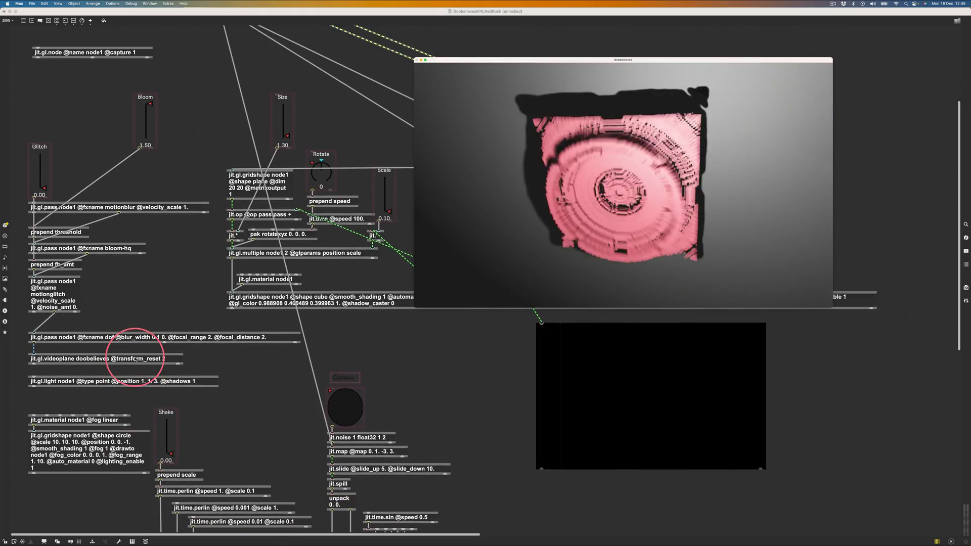
{"action": "scroll", "coordinate": [135, 360], "scroll_direction": "up", "scroll_amount": 5}
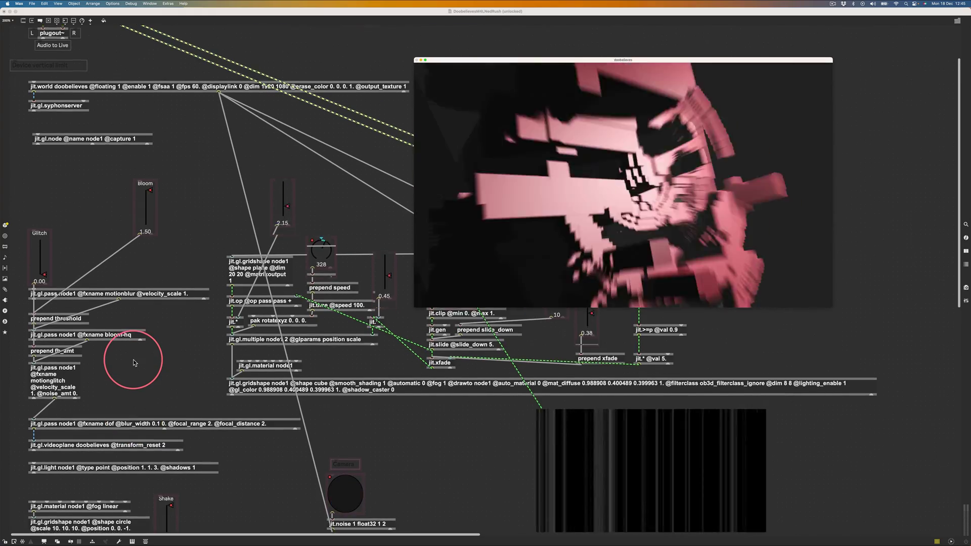
{"action": "scroll", "coordinate": [134, 362], "scroll_direction": "down", "scroll_amount": 2}
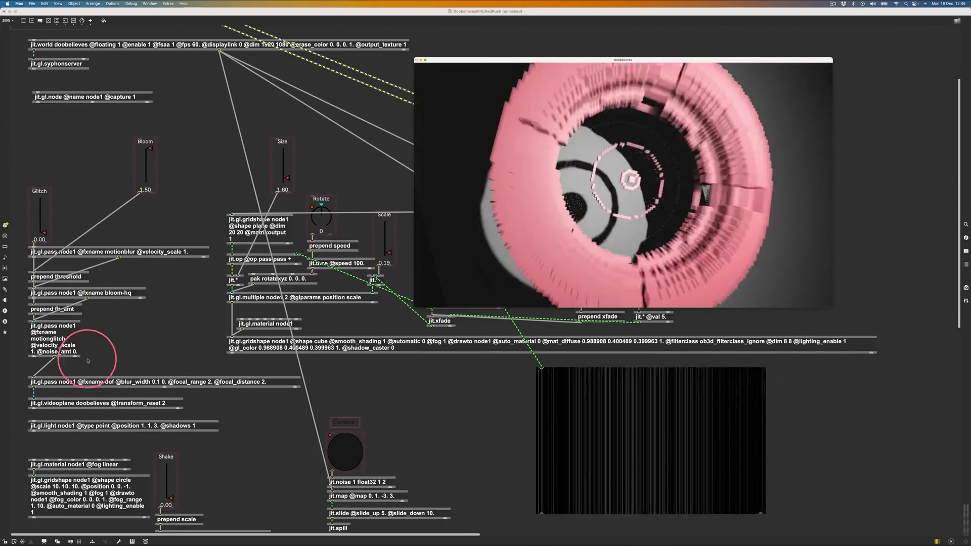
{"action": "scroll", "coordinate": [76, 227], "scroll_direction": "up", "scroll_amount": 1}
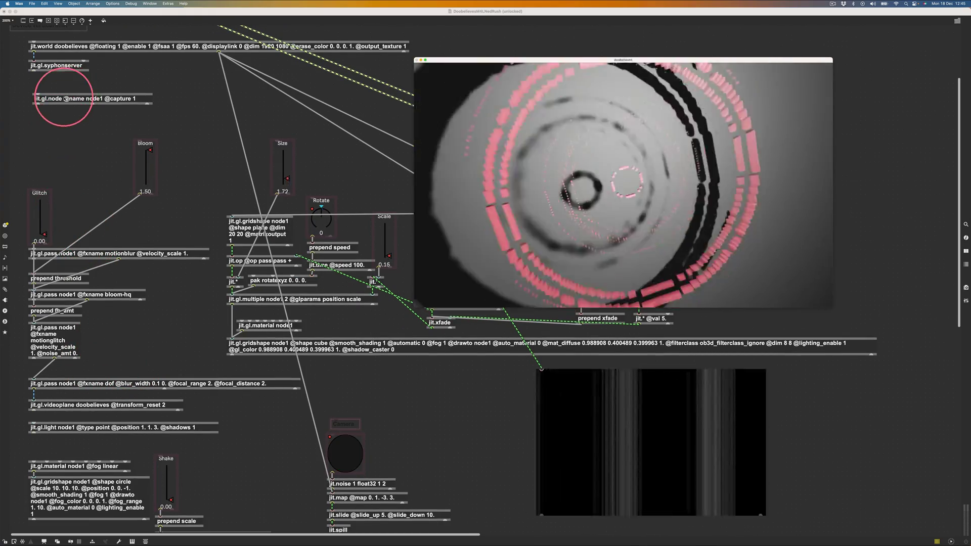
{"action": "left_click_drag", "start_coordinate": [64, 99], "coordinate": [60, 97]}
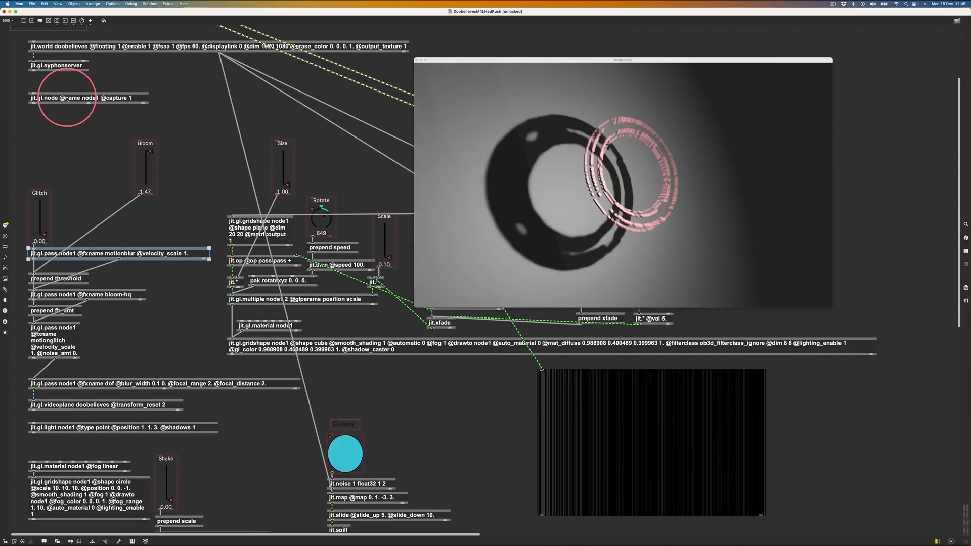
{"action": "left_click", "coordinate": [68, 99]}
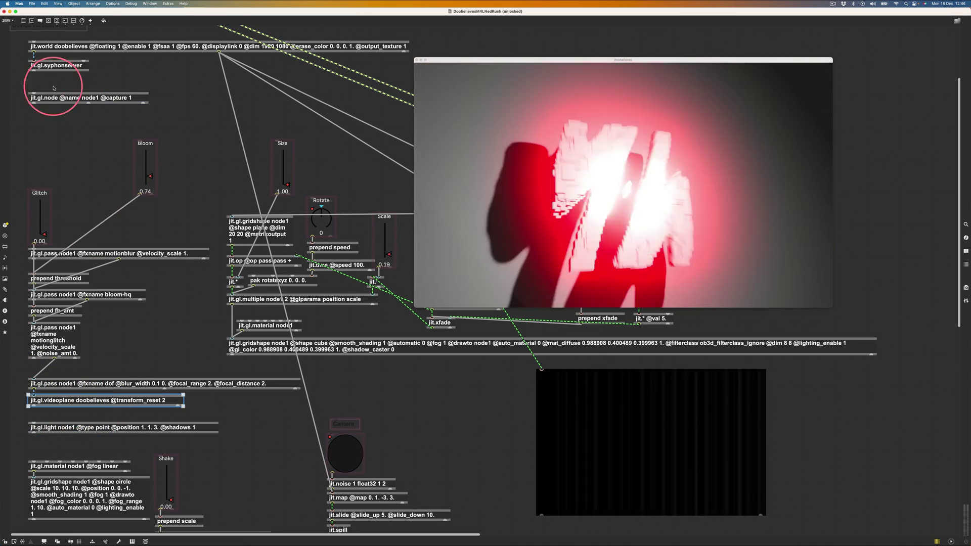
{"action": "left_click", "coordinate": [68, 47]}
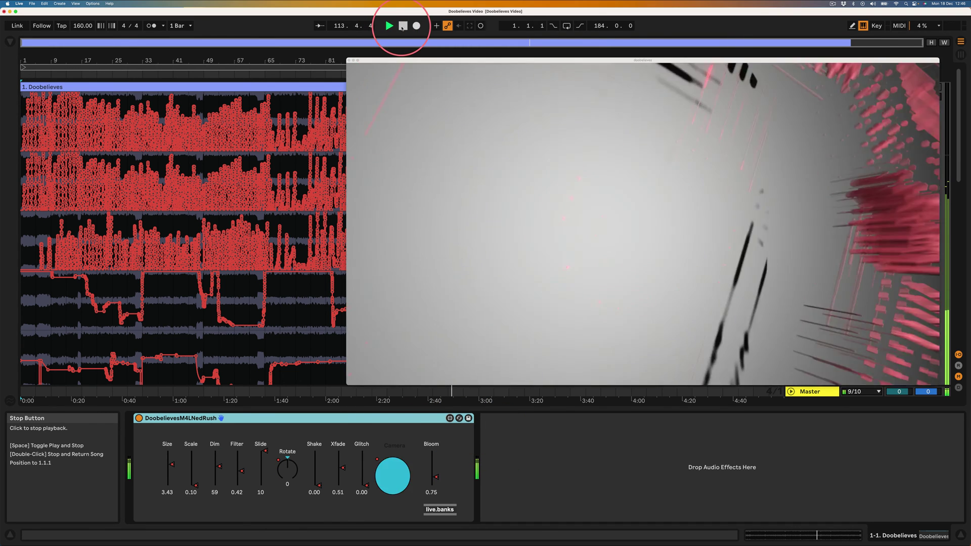
Stop playback and return Live's transport to the start.
{"action": "double_click", "coordinate": [403, 26]}
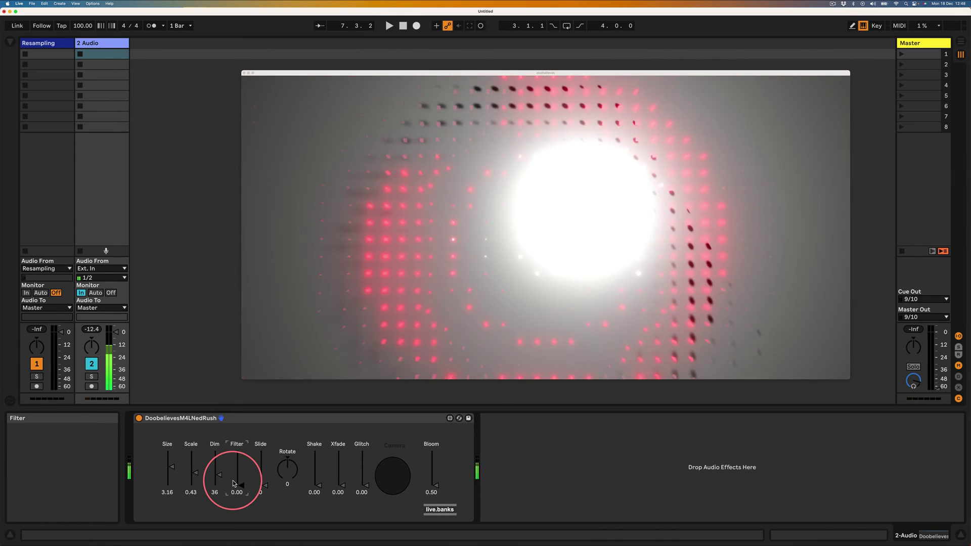
Move the visualizer window up-left, shrink it, and set Size 1.22, Bloom 1.50, Scale 0.21.
{"action": "left_click_drag", "start_coordinate": [718, 74], "coordinate": [675, 57]}
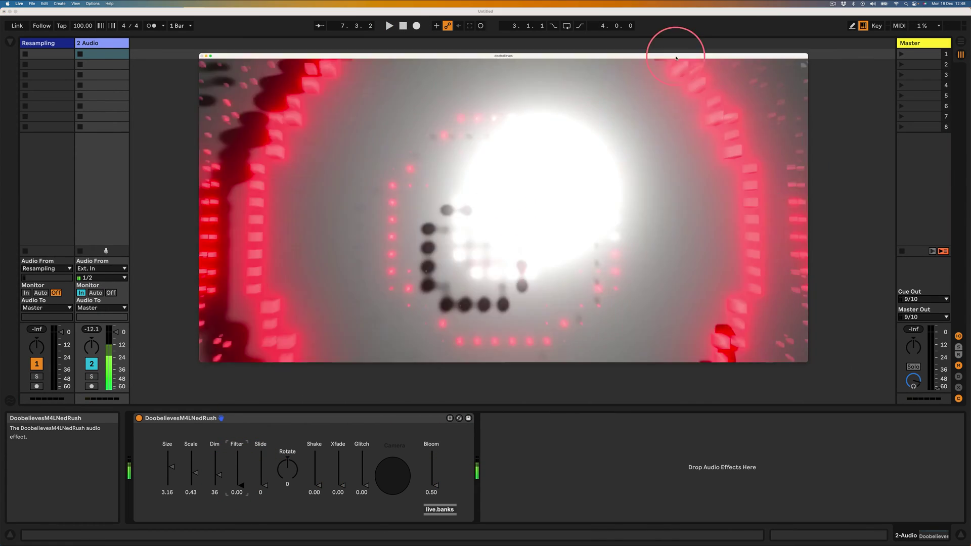
{"action": "left_click_drag", "start_coordinate": [807, 362], "coordinate": [638, 395]}
{"action": "left_click_drag", "start_coordinate": [163, 466], "coordinate": [158, 495]}
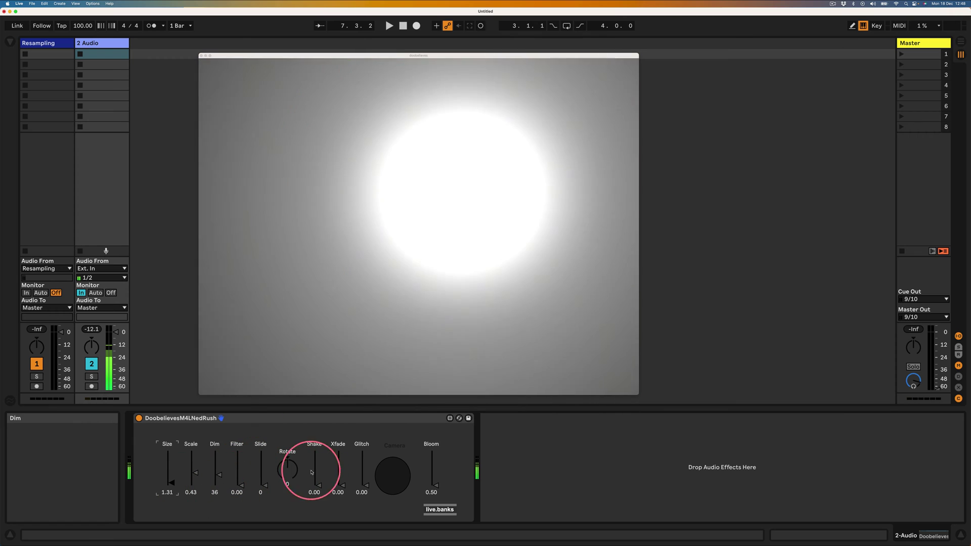
{"action": "left_click_drag", "start_coordinate": [433, 473], "coordinate": [430, 441]}
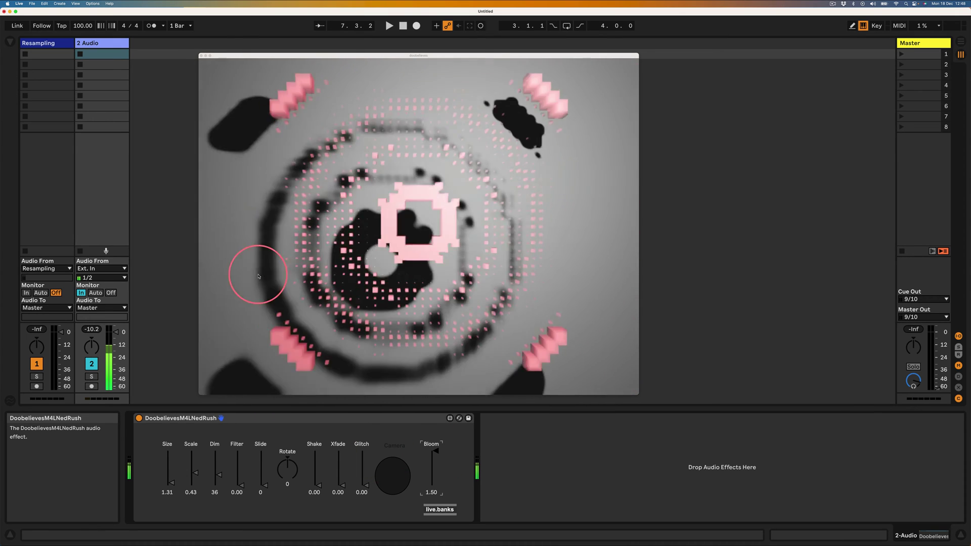
{"action": "left_click_drag", "start_coordinate": [192, 475], "coordinate": [163, 499]}
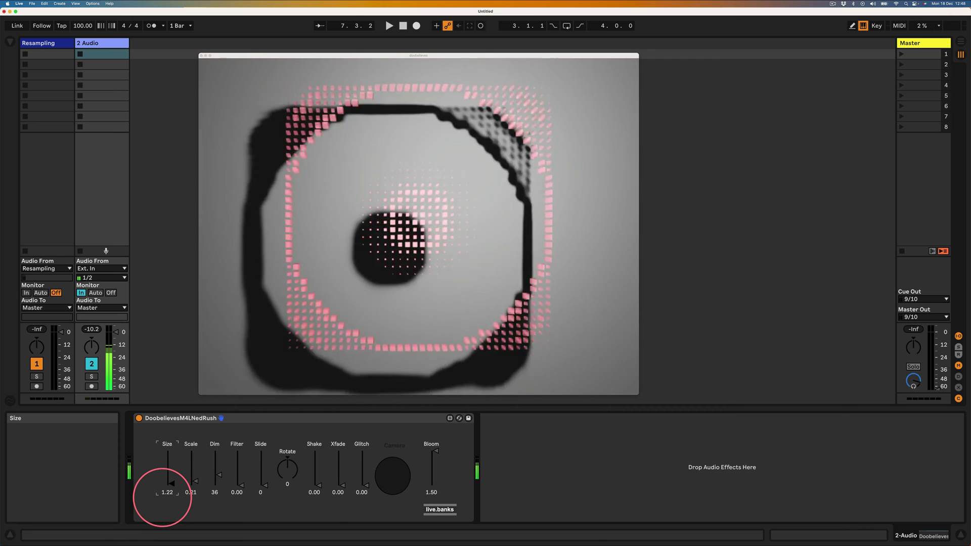
Sweep the sliders to settle on Size 1.03, Scale 0.78, Dim 10 and Slide 7.
{"action": "left_click_drag", "start_coordinate": [171, 485], "coordinate": [161, 463]}
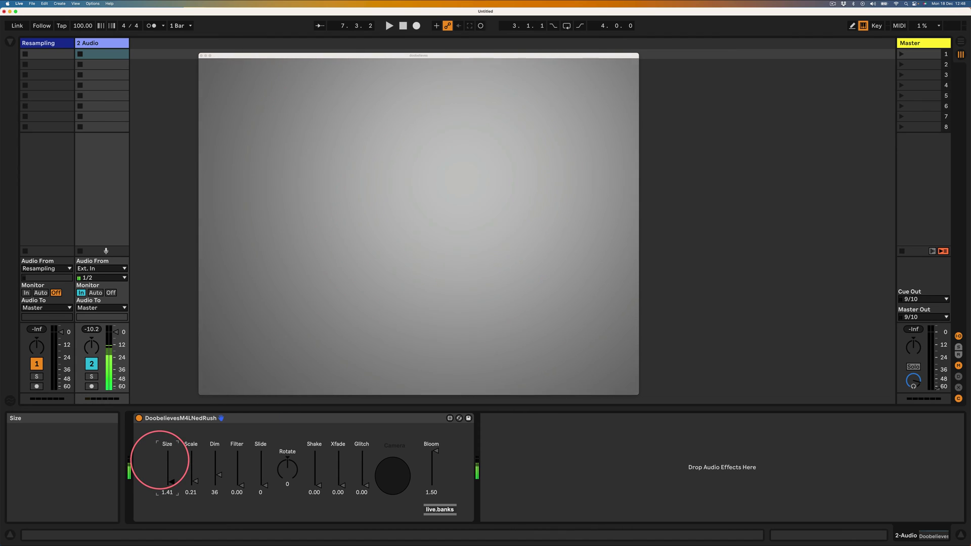
{"action": "left_click_drag", "start_coordinate": [161, 463], "coordinate": [192, 457]}
{"action": "left_click_drag", "start_coordinate": [208, 499], "coordinate": [261, 449]}
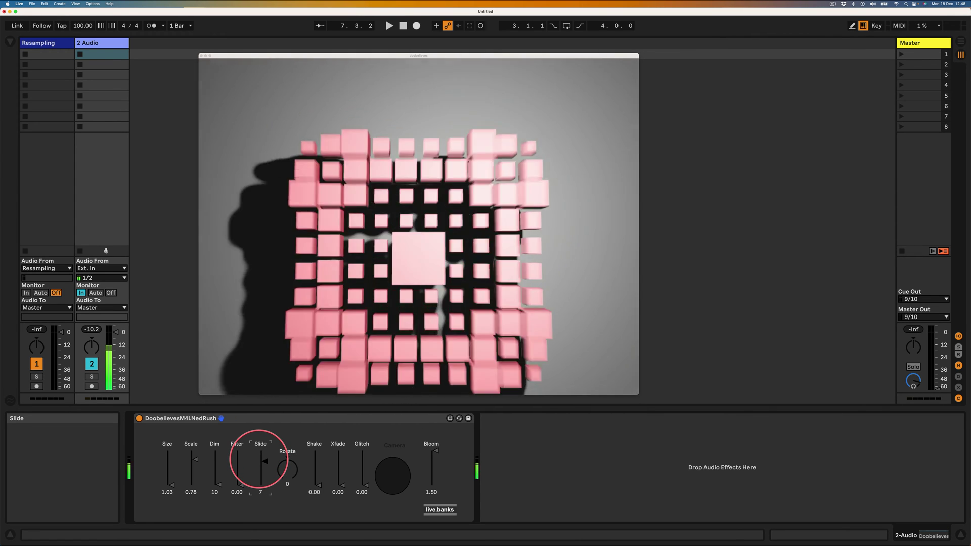
Raise Filter to 0.07, twist Rotate and return it to 0, then push Shake to 1.00.
{"action": "left_click", "coordinate": [404, 231]}
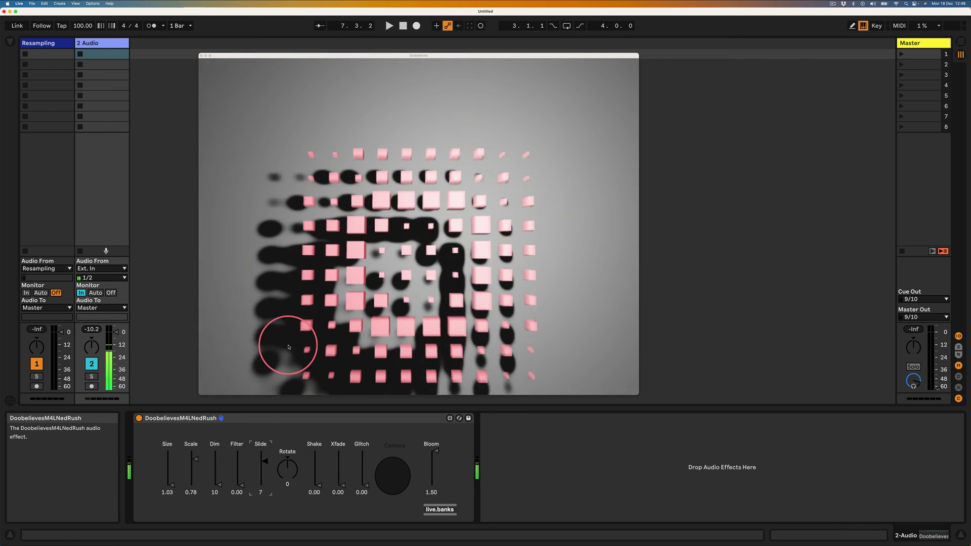
{"action": "mouse_move", "coordinate": [237, 489]}
{"action": "left_mouse_down"}
{"action": "mouse_move", "coordinate": [239, 453]}
{"action": "mouse_move", "coordinate": [231, 481]}
{"action": "mouse_move", "coordinate": [228, 446]}
{"action": "mouse_move", "coordinate": [226, 490]}
{"action": "left_mouse_up"}
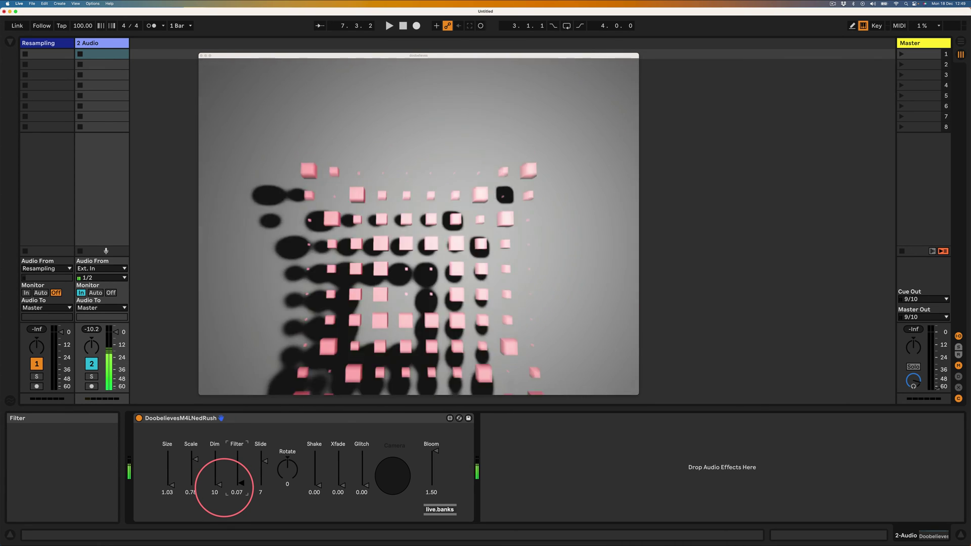
{"action": "left_click_drag", "start_coordinate": [286, 472], "coordinate": [282, 453]}
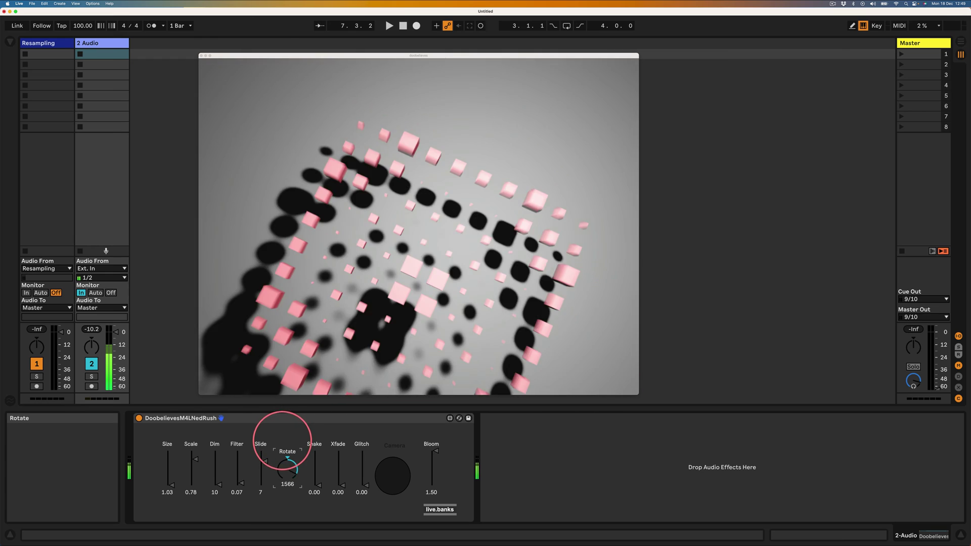
{"action": "left_click_drag", "start_coordinate": [282, 447], "coordinate": [279, 450]}
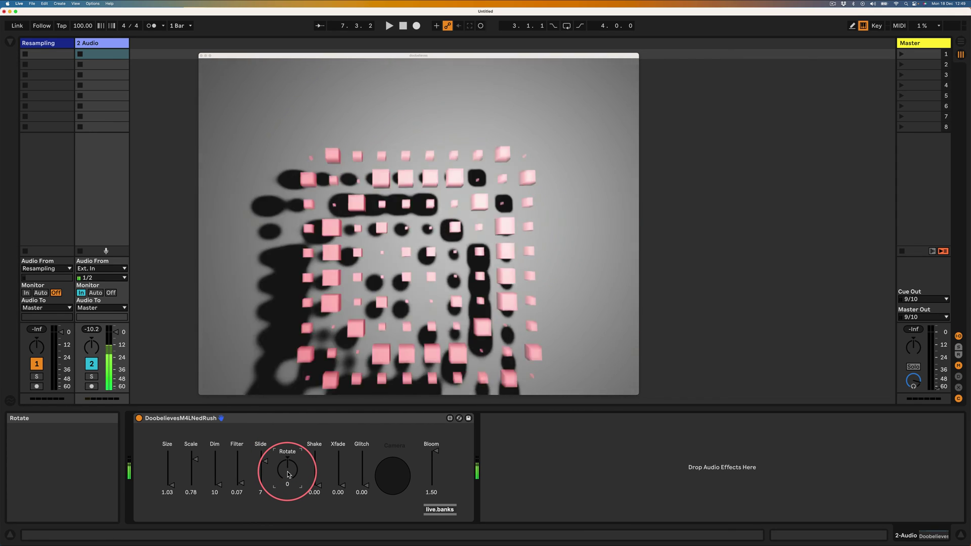
{"action": "left_click", "coordinate": [396, 242]}
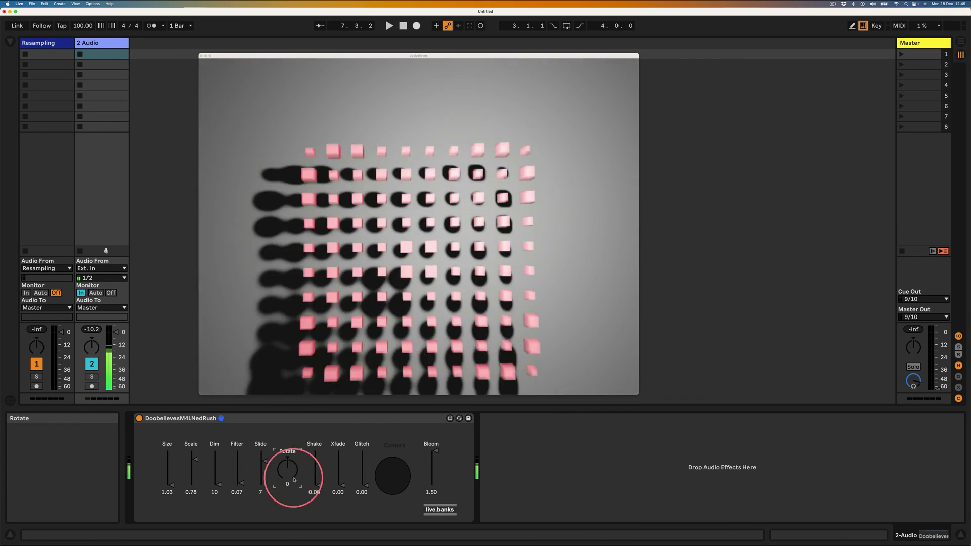
{"action": "left_click_drag", "start_coordinate": [305, 481], "coordinate": [310, 442]}
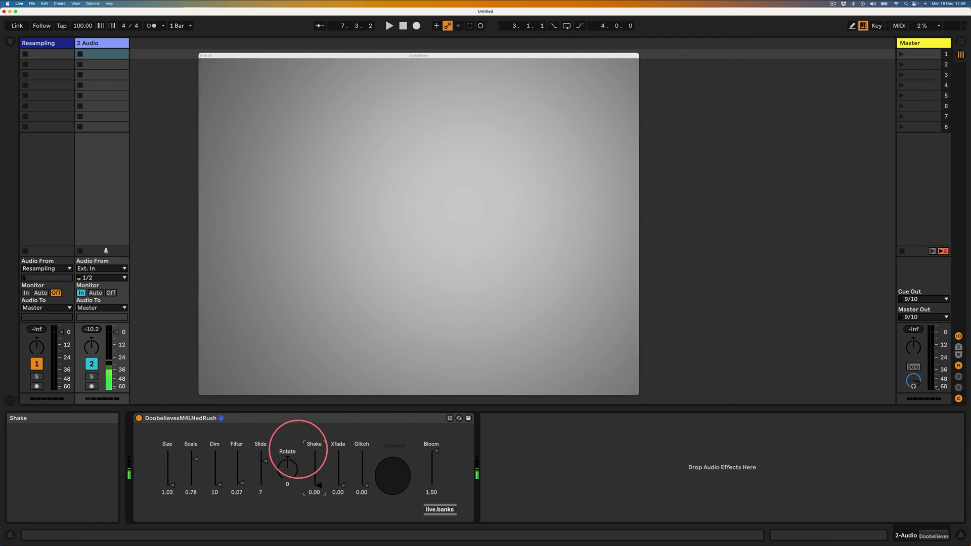
Sweep Xfade up to 1.00 and back to 0.04, then try raising Glitch.
{"action": "left_click", "coordinate": [343, 485]}
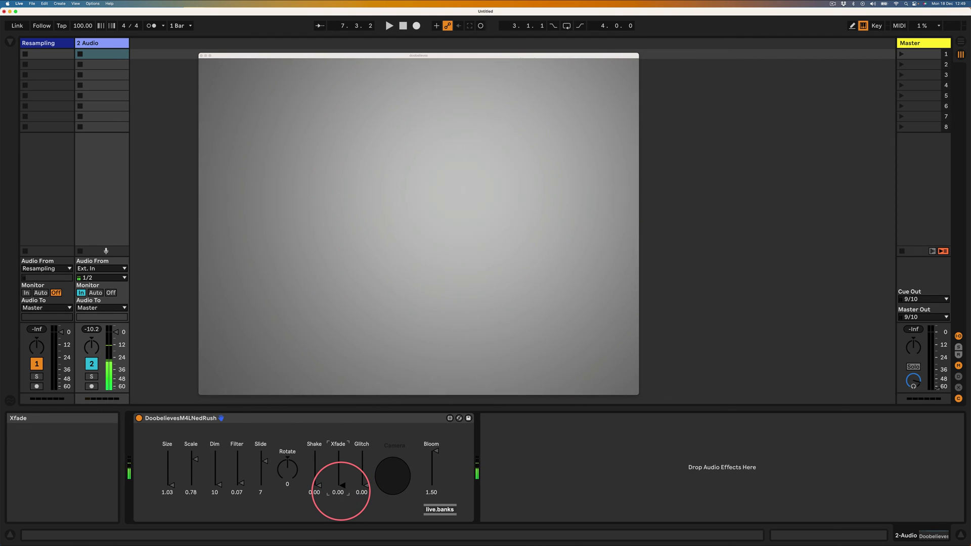
{"action": "left_click_drag", "start_coordinate": [340, 489], "coordinate": [338, 400]}
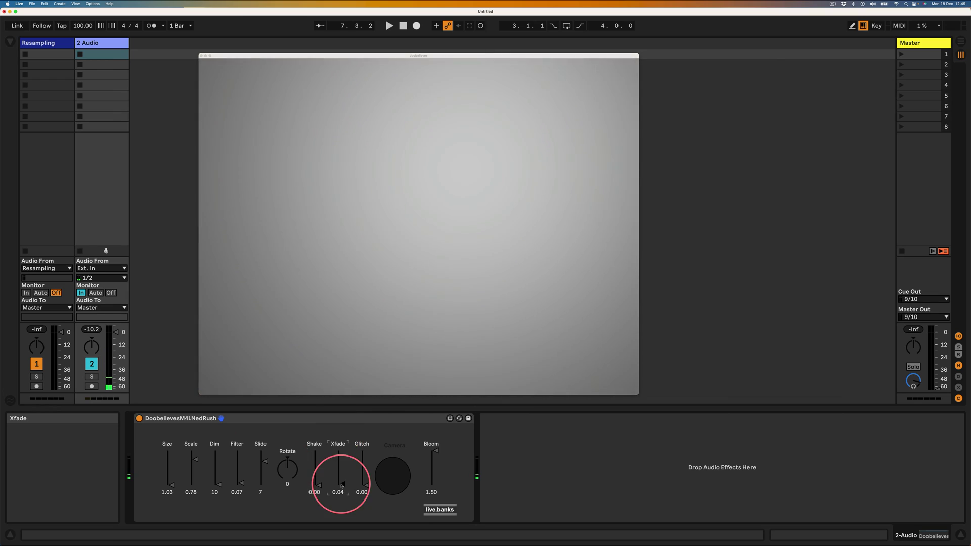
{"action": "left_click_drag", "start_coordinate": [356, 481], "coordinate": [363, 405]}
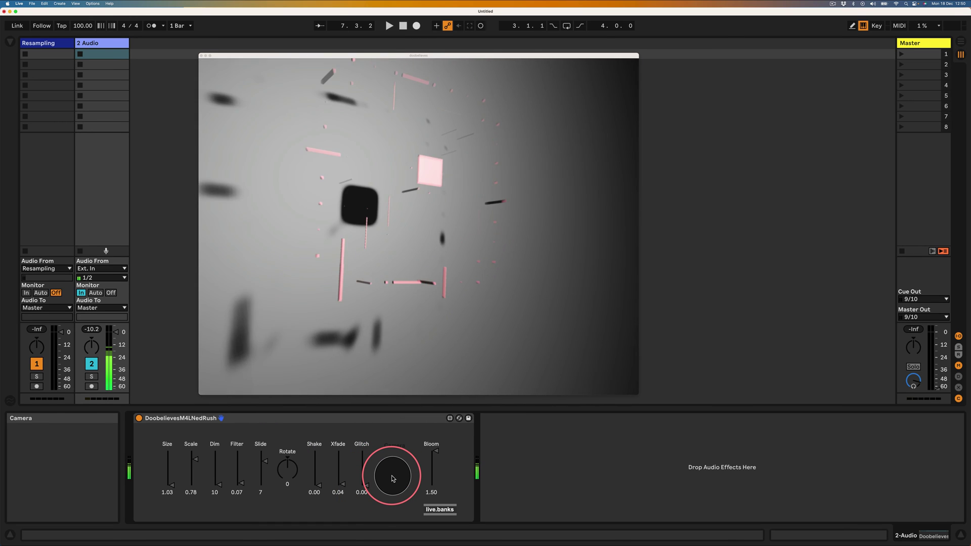
Trigger two new camera angles, nudge Xfade to 0.03, and drop Bloom from 1.50 to 0.50.
{"action": "left_click", "coordinate": [393, 478]}
{"action": "left_click", "coordinate": [393, 478]}
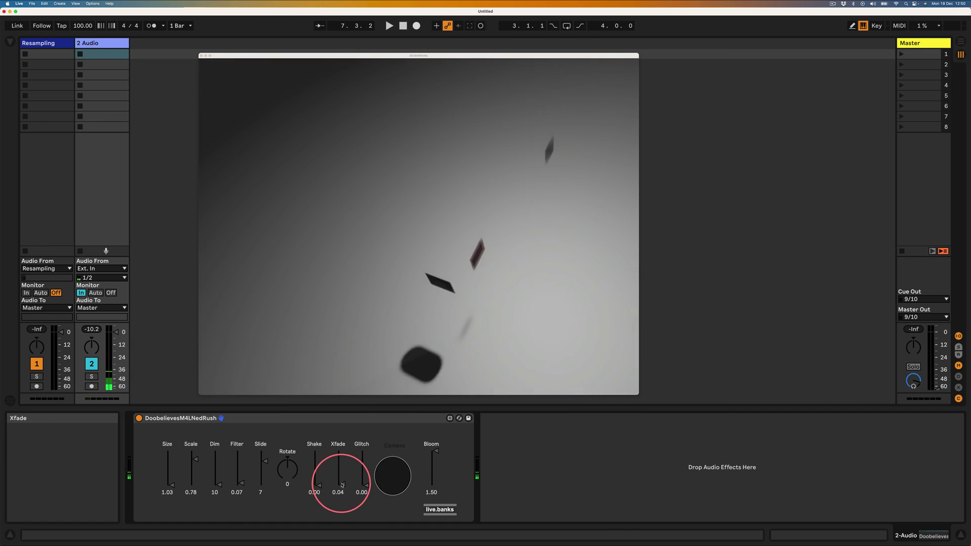
{"action": "left_click_drag", "start_coordinate": [342, 481], "coordinate": [342, 486]}
{"action": "left_click_drag", "start_coordinate": [435, 451], "coordinate": [433, 537]}
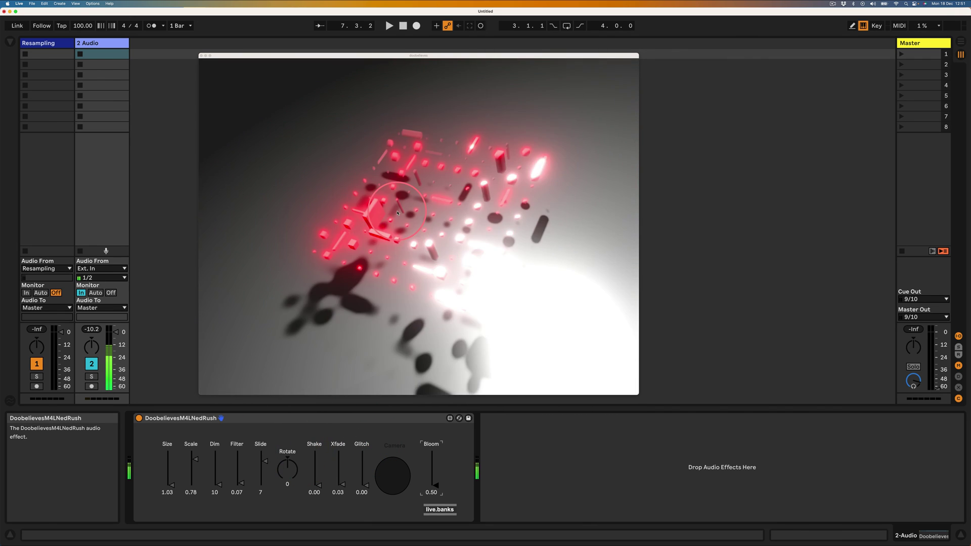
Nudge the visualizer window up-right, widen it, and lower Scale to 0.79 and Xfade to 0.00.
{"action": "mouse_move", "coordinate": [505, 53]}
{"action": "left_mouse_down"}
{"action": "mouse_move", "coordinate": [494, 38]}
{"action": "mouse_move", "coordinate": [510, 44]}
{"action": "left_mouse_up"}
{"action": "left_click_drag", "start_coordinate": [641, 45], "coordinate": [852, 48]}
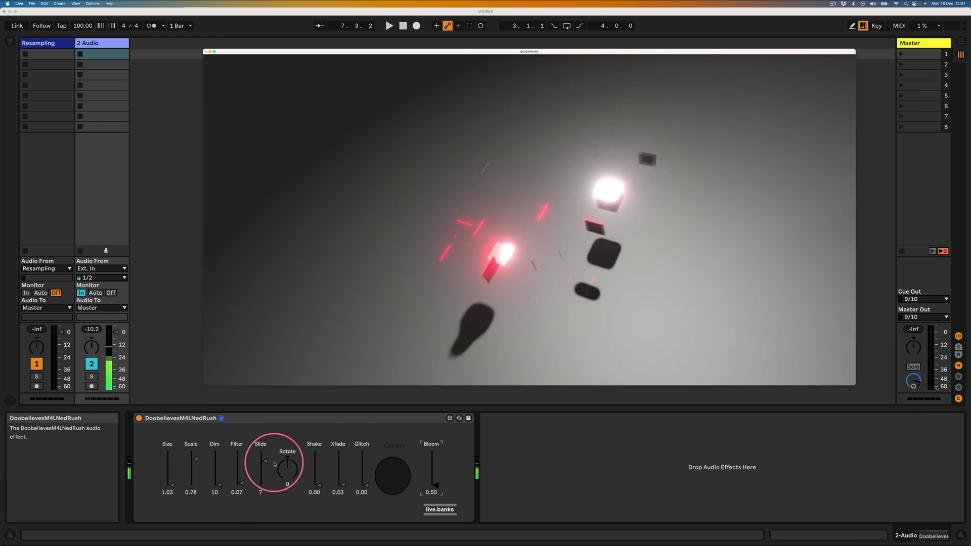
{"action": "left_click_drag", "start_coordinate": [196, 461], "coordinate": [169, 481]}
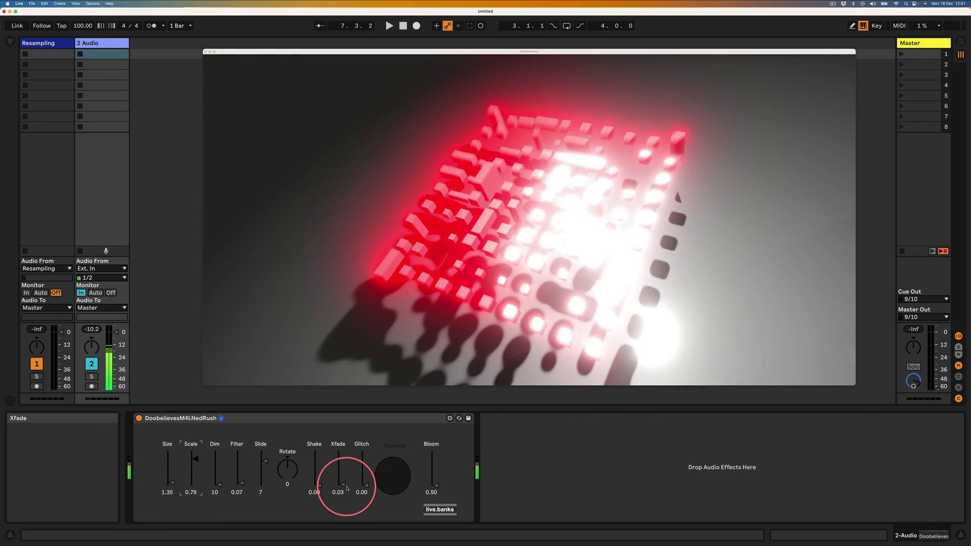
{"action": "mouse_move", "coordinate": [344, 481]}
{"action": "left_mouse_down"}
{"action": "mouse_move", "coordinate": [336, 531]}
{"action": "mouse_move", "coordinate": [339, 481]}
{"action": "left_mouse_up"}
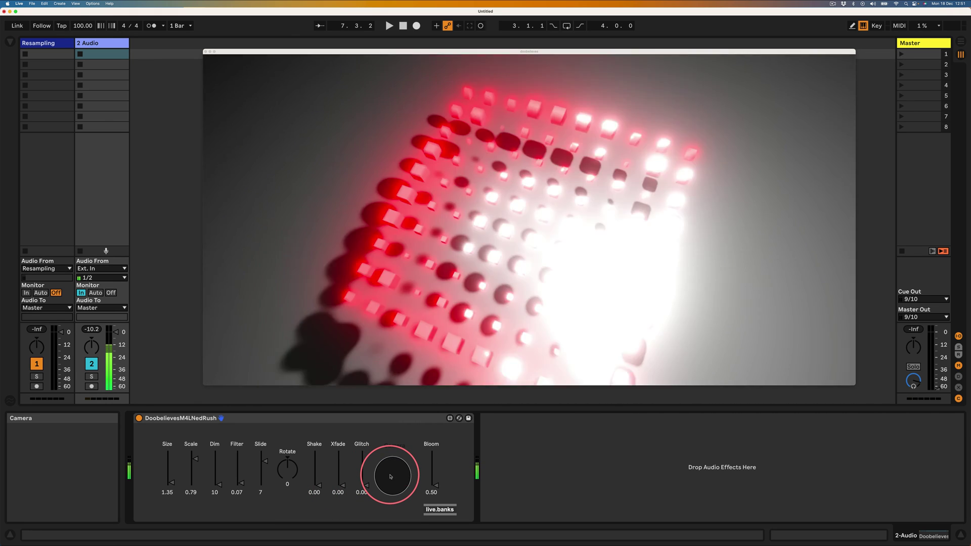
Cycle the visual through four new camera angles with the Camera pad.
{"action": "left_click", "coordinate": [392, 475]}
{"action": "left_click", "coordinate": [390, 475]}
{"action": "left_click", "coordinate": [390, 476]}
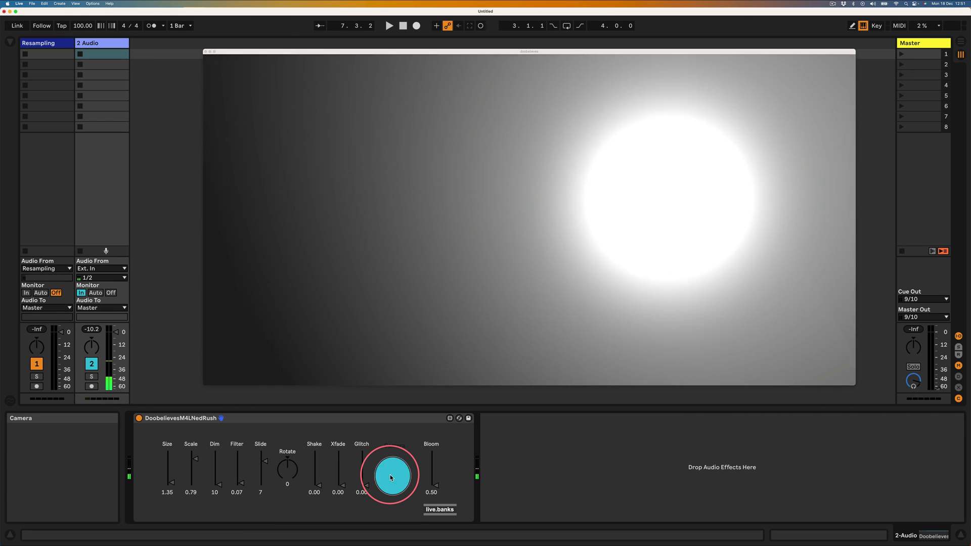
{"action": "left_click", "coordinate": [390, 476]}
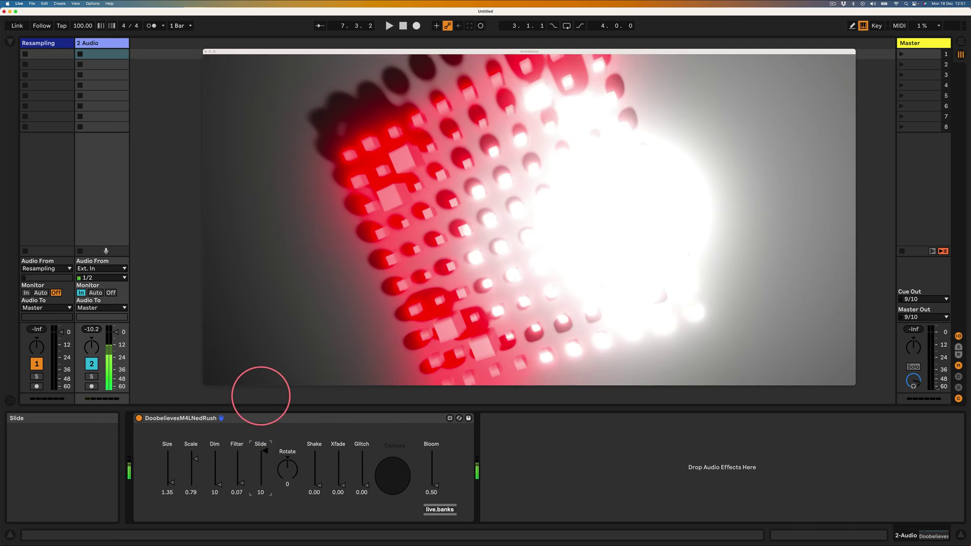